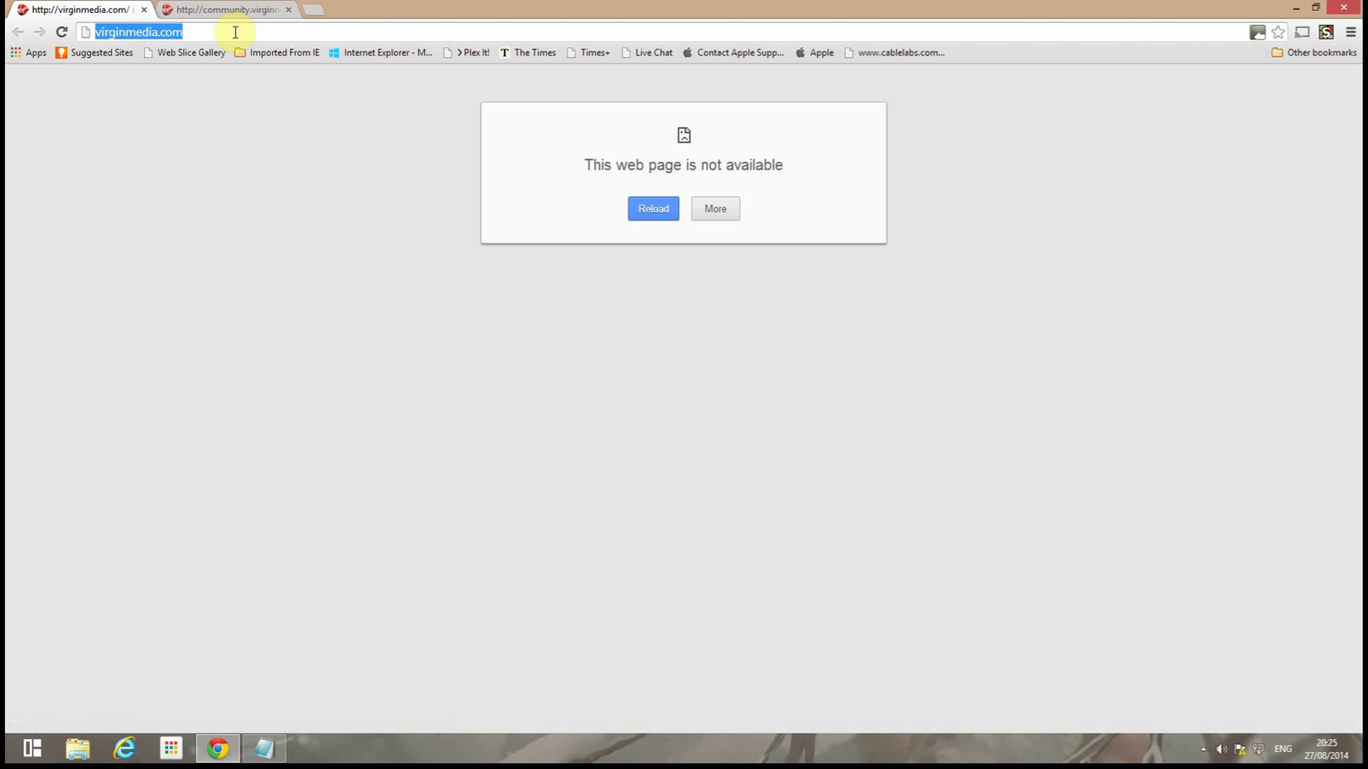
# - Load 192.168.0.1 and clear the autofilled password on the router login page
pyautogui.write('192')
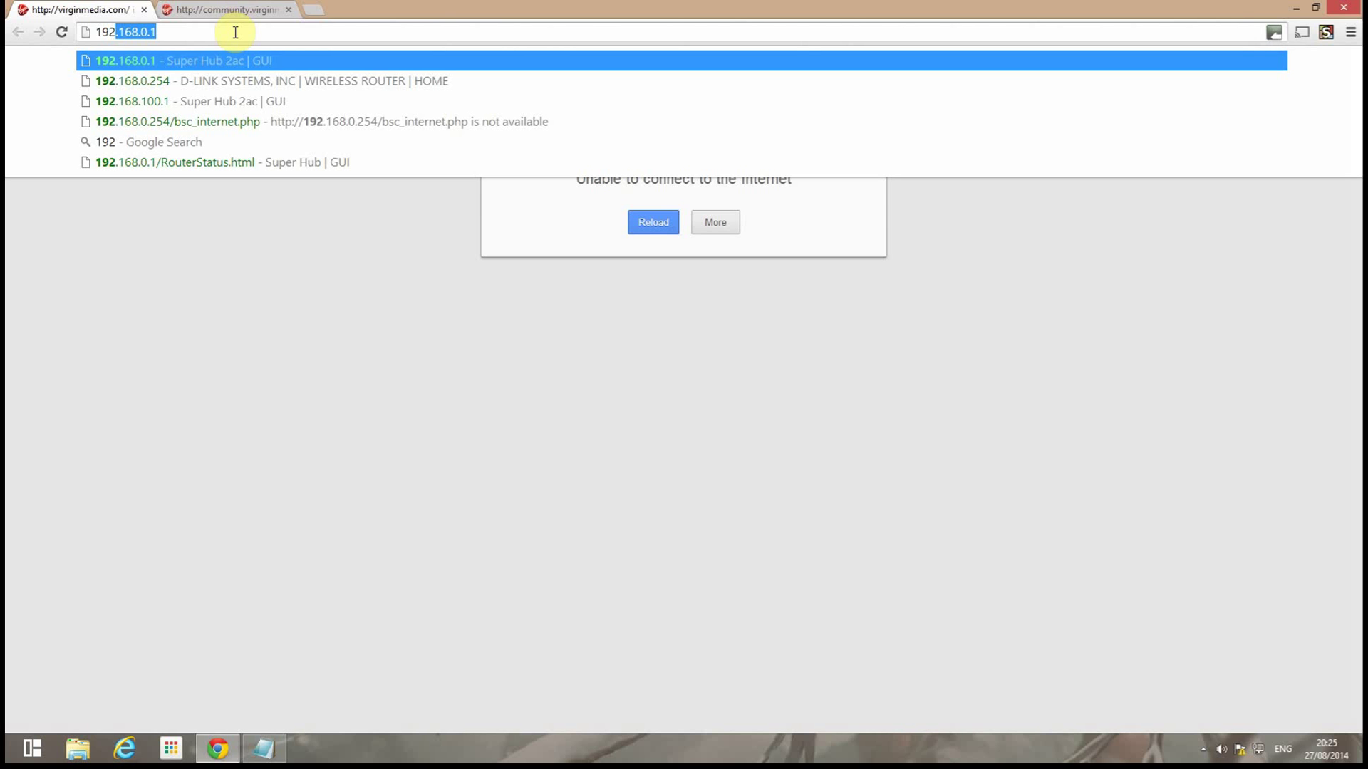
pyautogui.write('.')
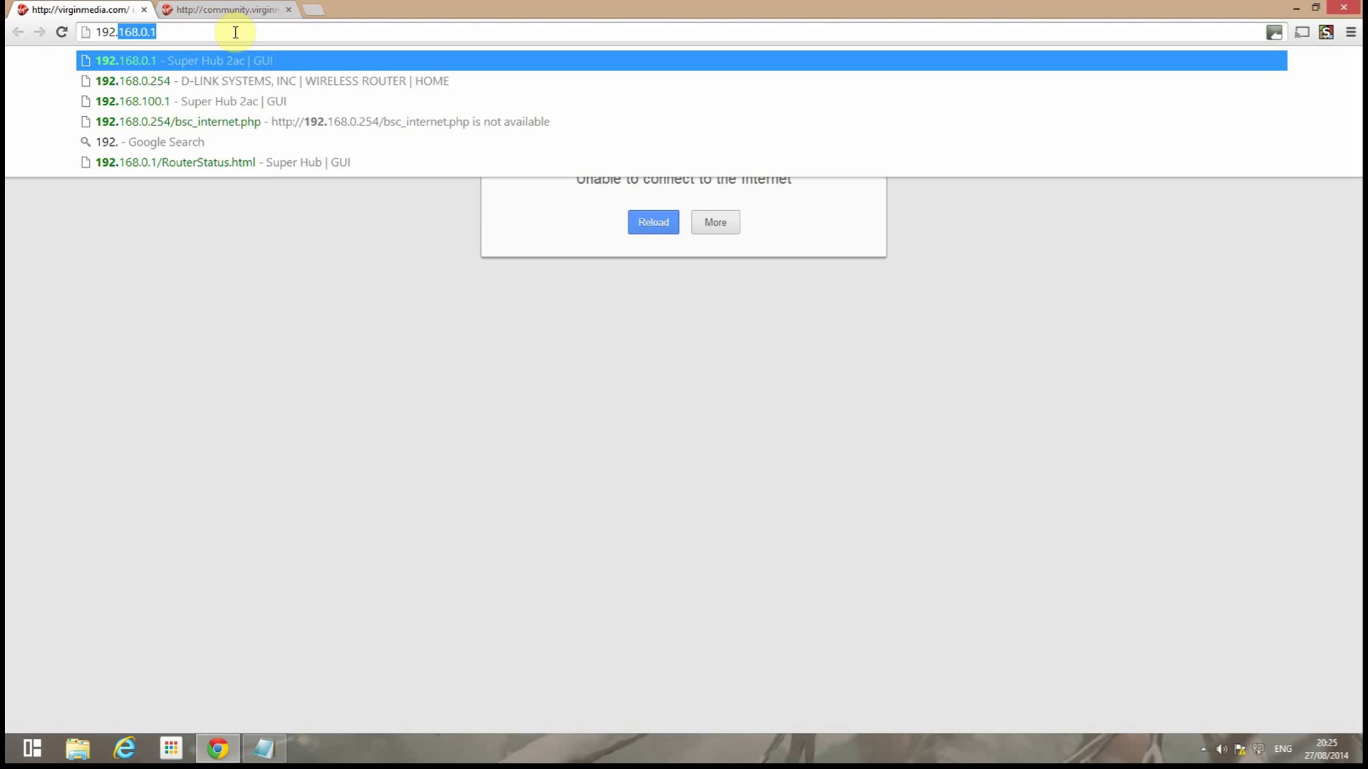
pyautogui.press('Return')
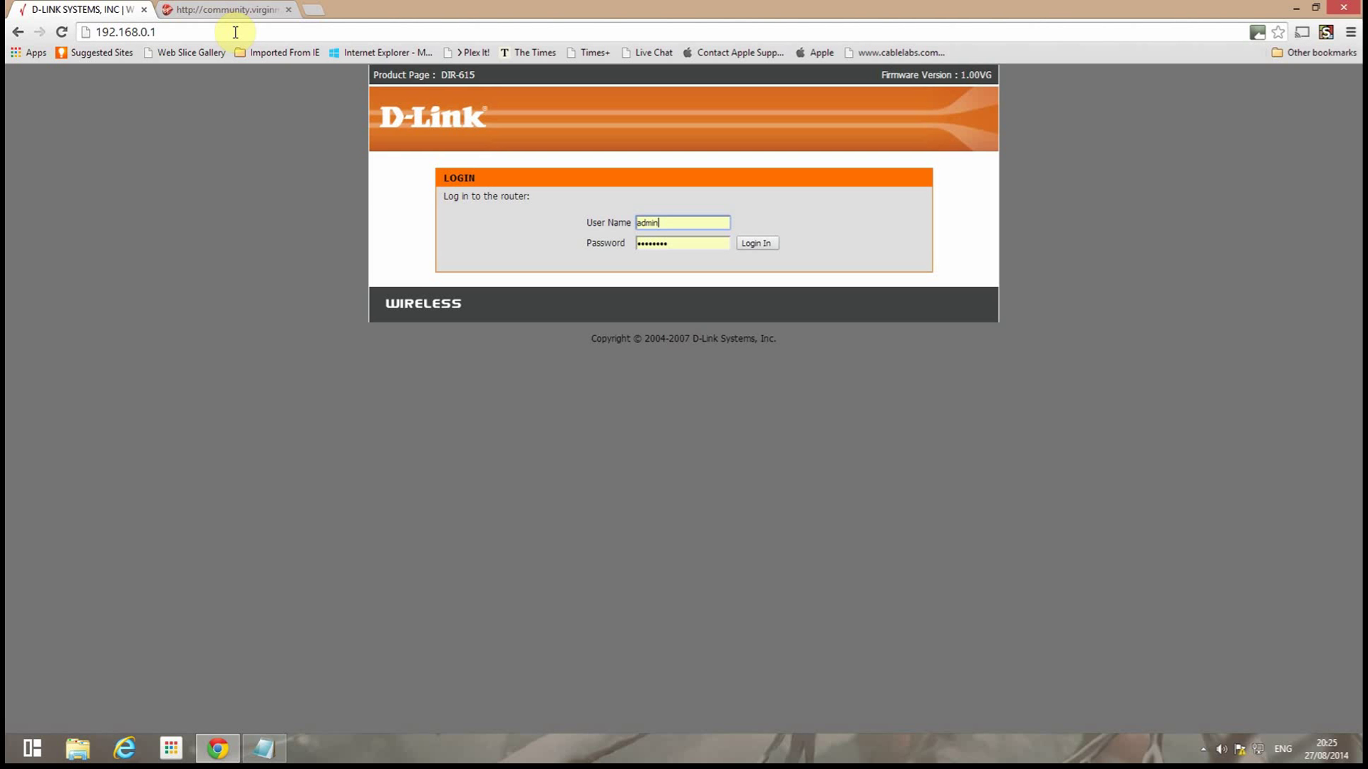
pyautogui.doubleClick(681, 244)
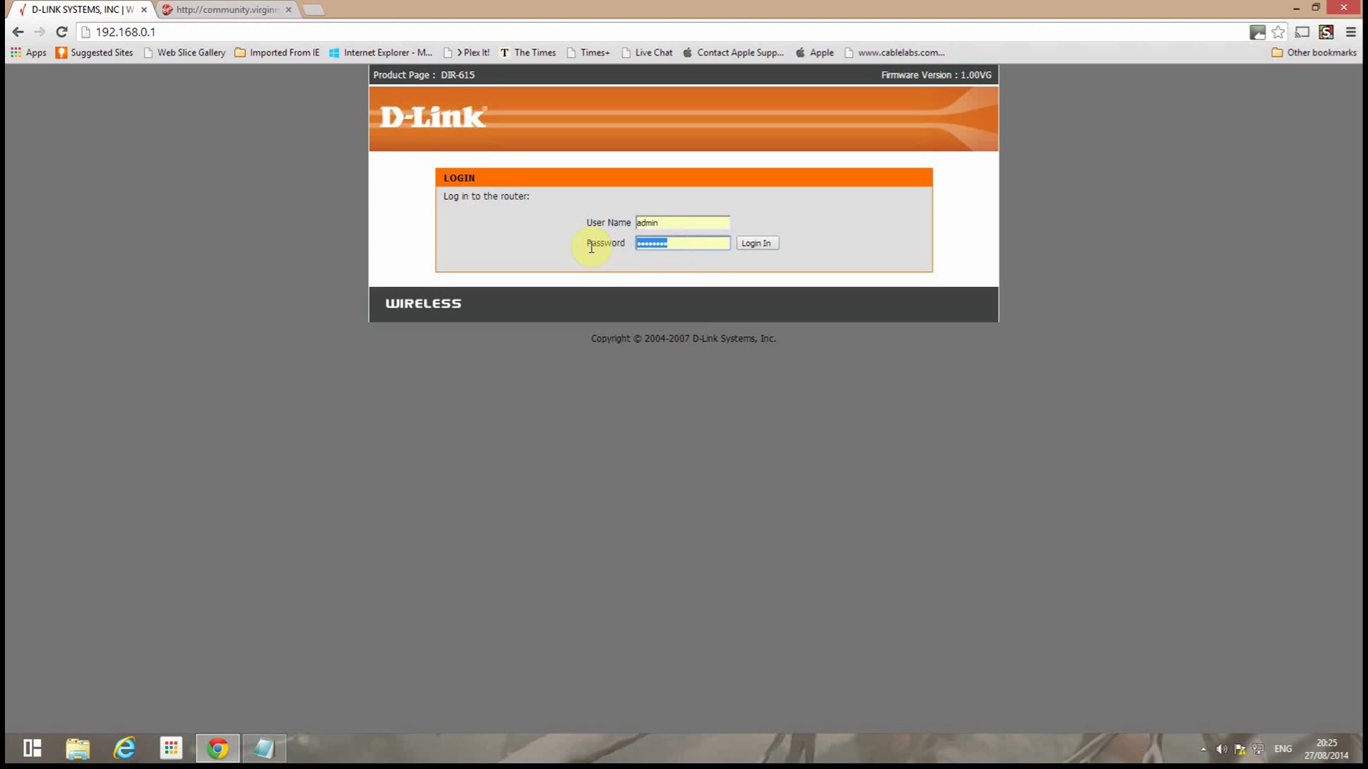
pyautogui.press('BackSpace')
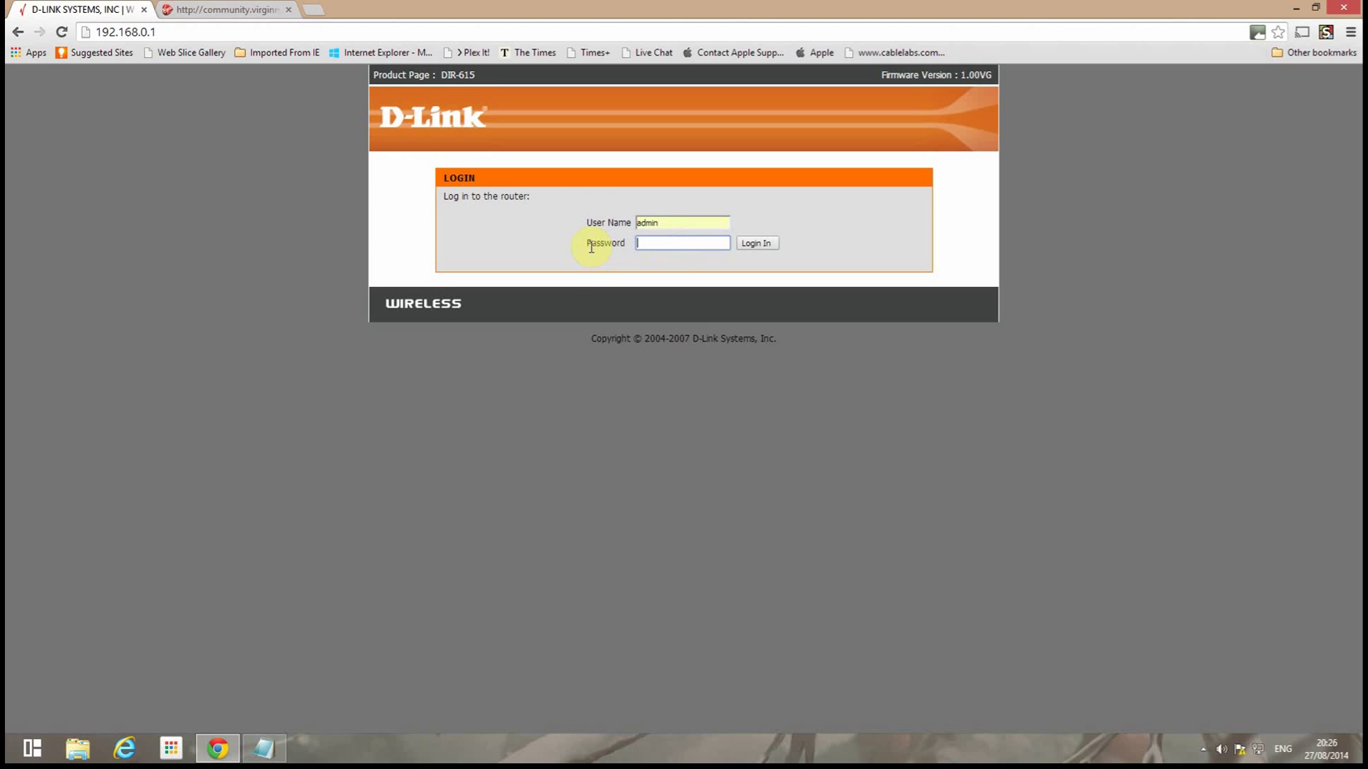
# - Log in and replace the LAN Setup router IP address with 192.168.0.254
pyautogui.click(760, 242)
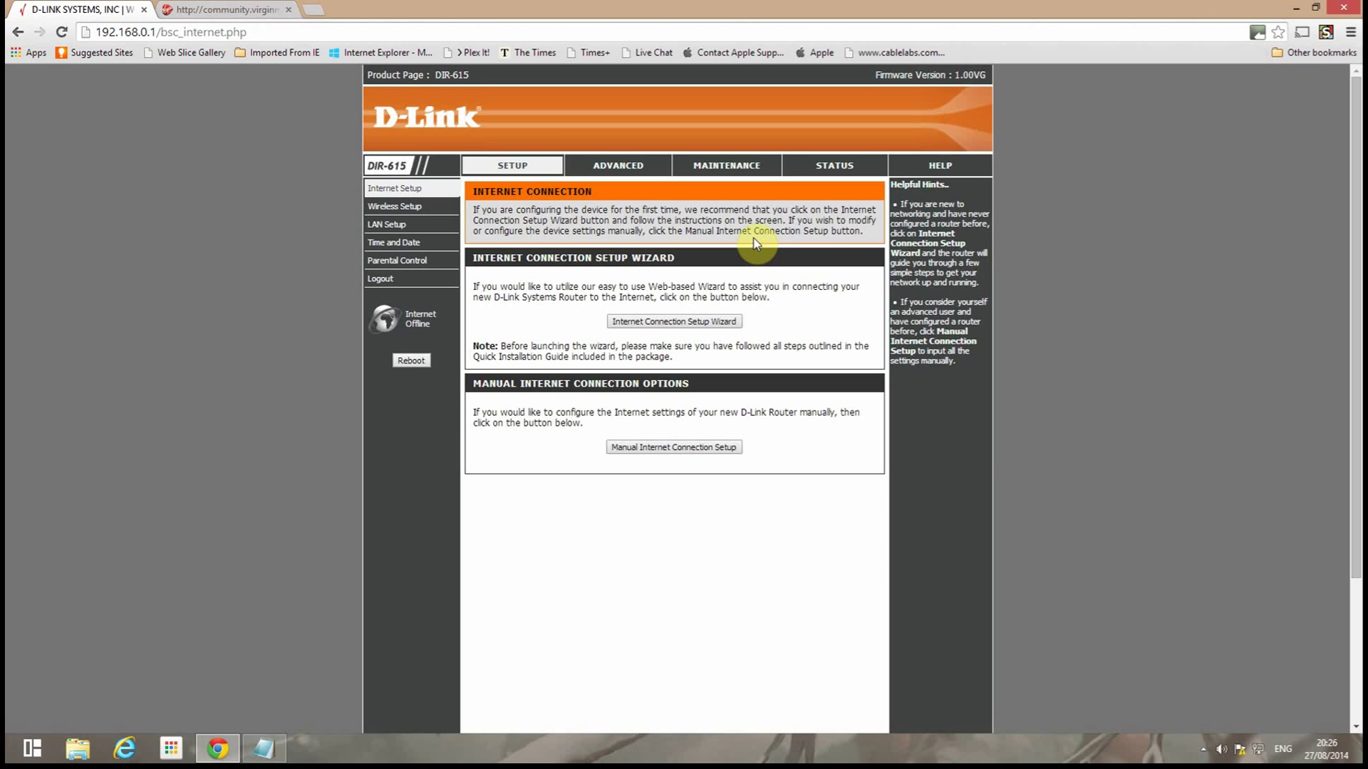
pyautogui.click(383, 223)
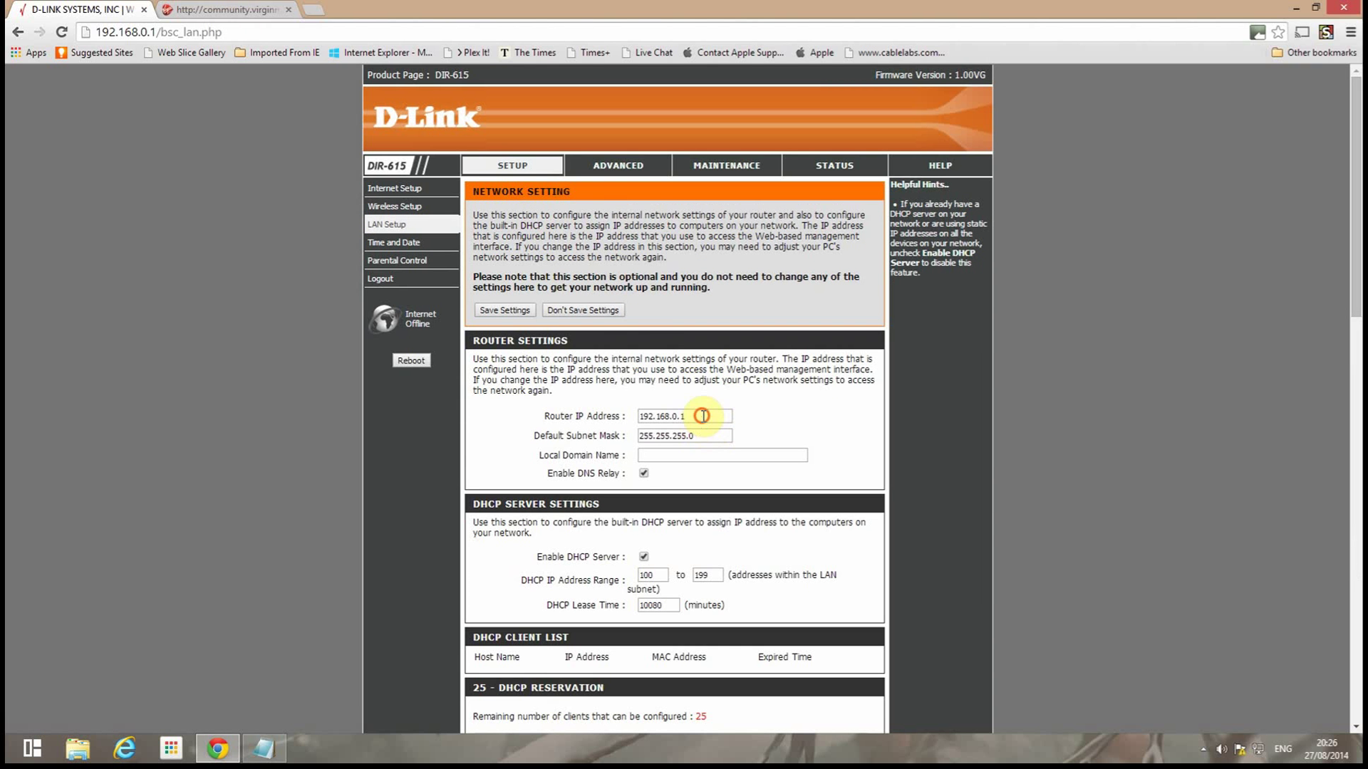
pyautogui.moveTo(698, 416); pyautogui.dragTo(623, 415)
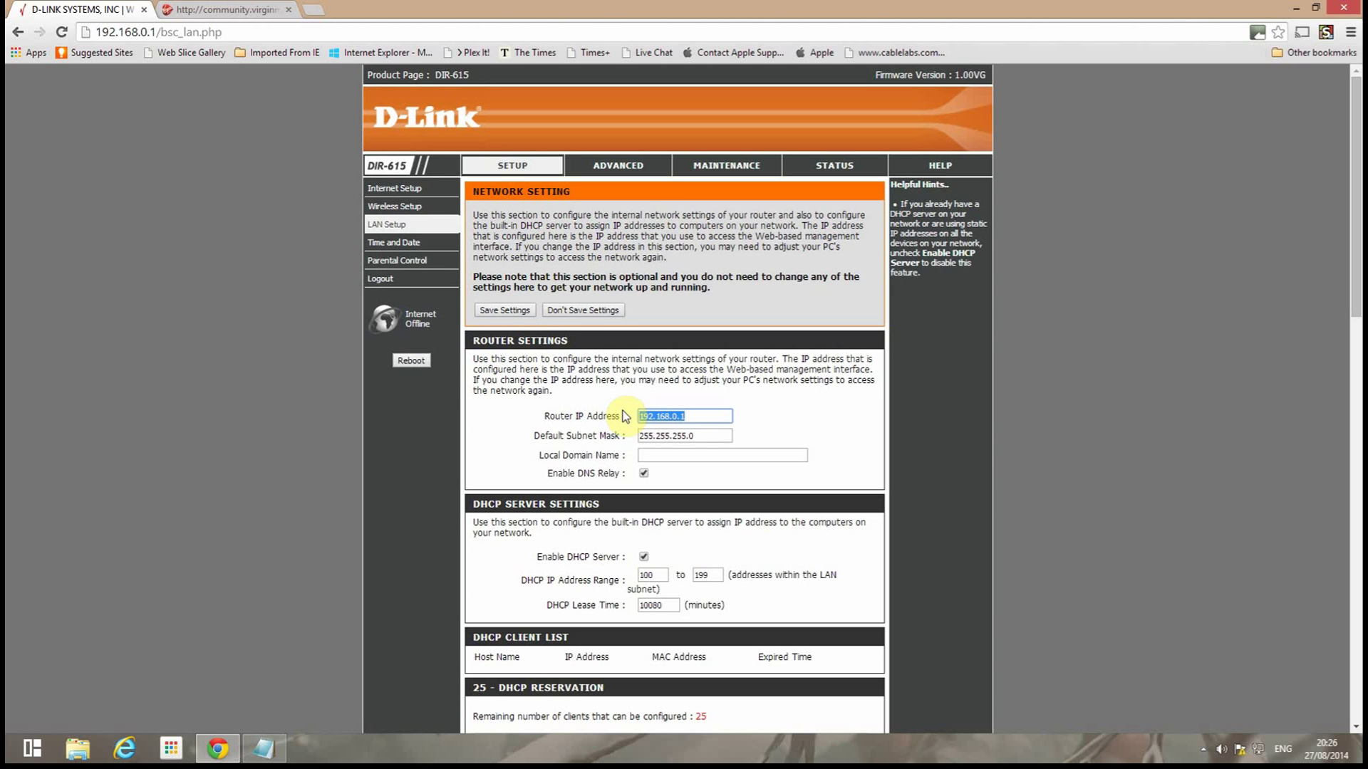
pyautogui.write('192.168.0.254')
# - Save the LAN Setup page with the new 192.168.0.254 router address
pyautogui.scroll(-15, 592, 404)
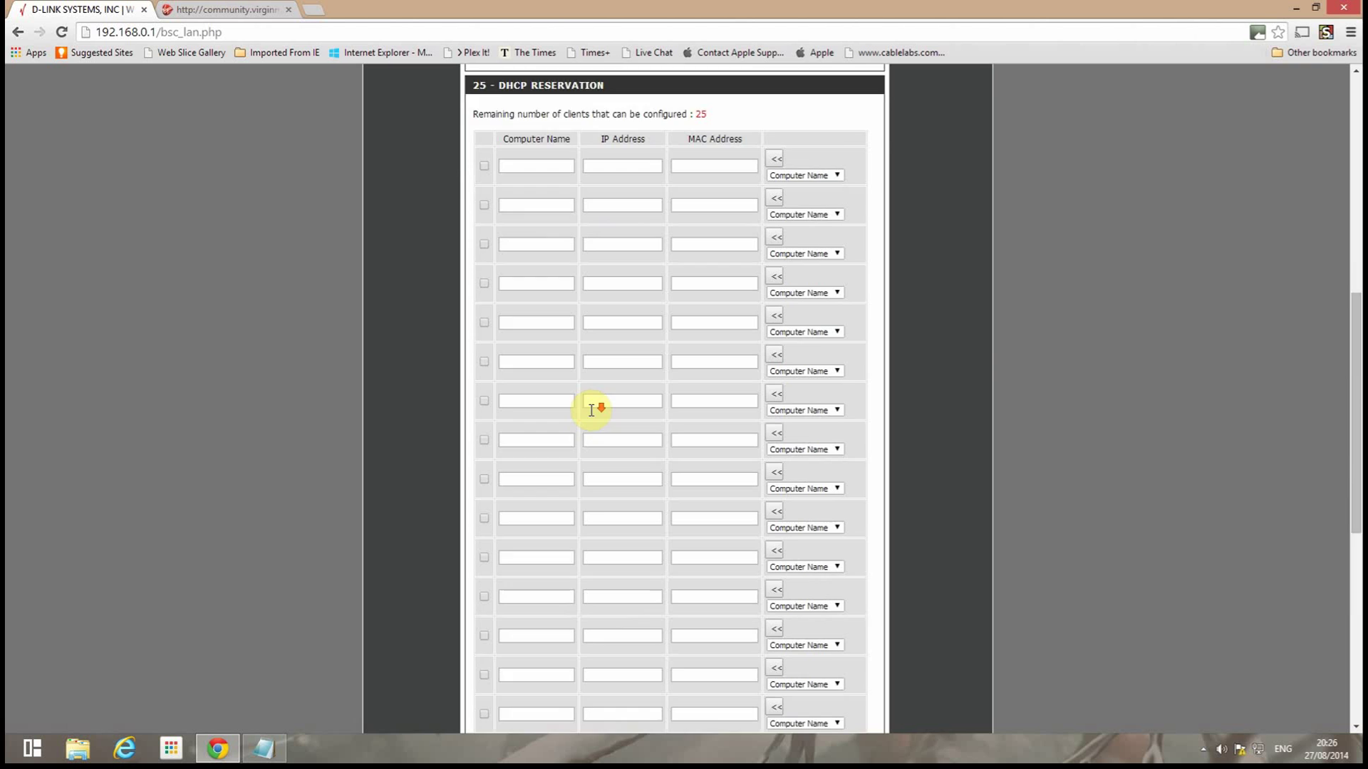
pyautogui.scroll(-2, 595, 416)
pyautogui.click(501, 634)
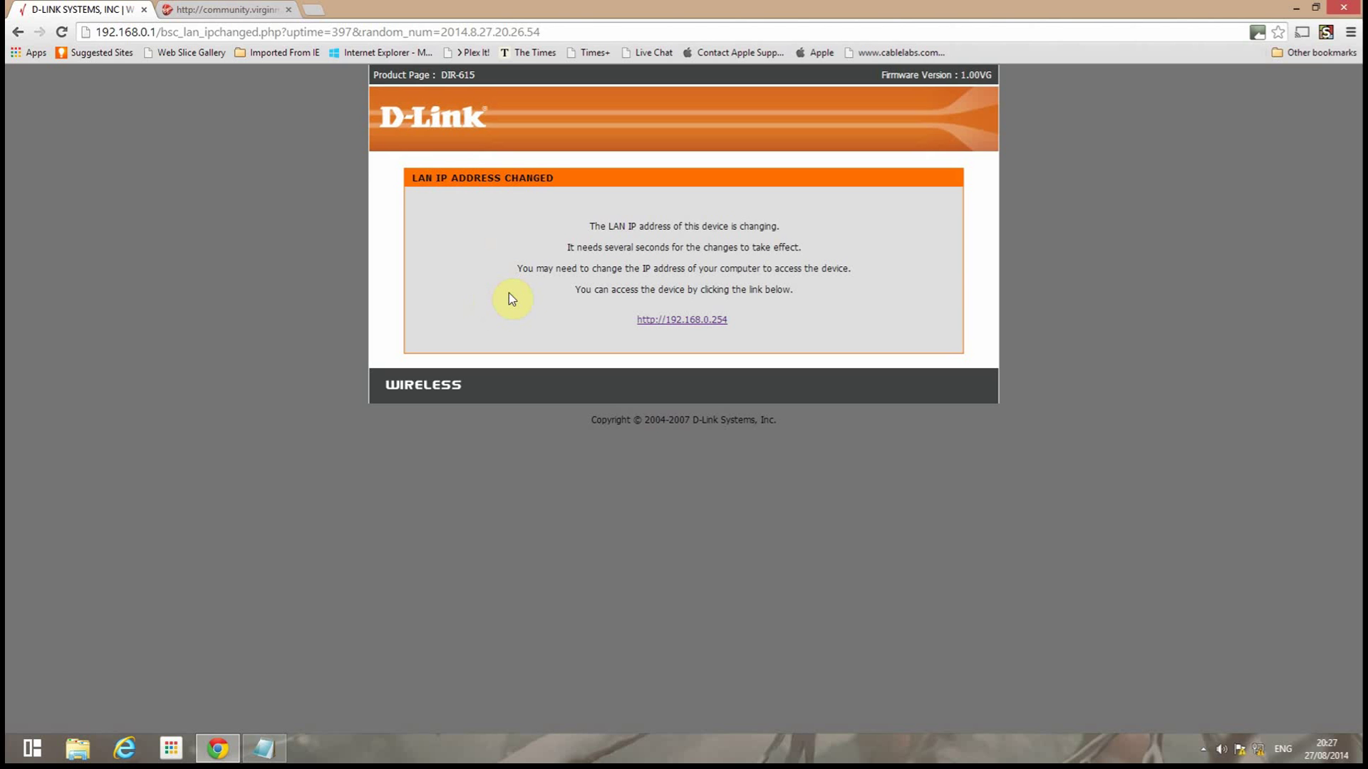
pyautogui.click(676, 322)
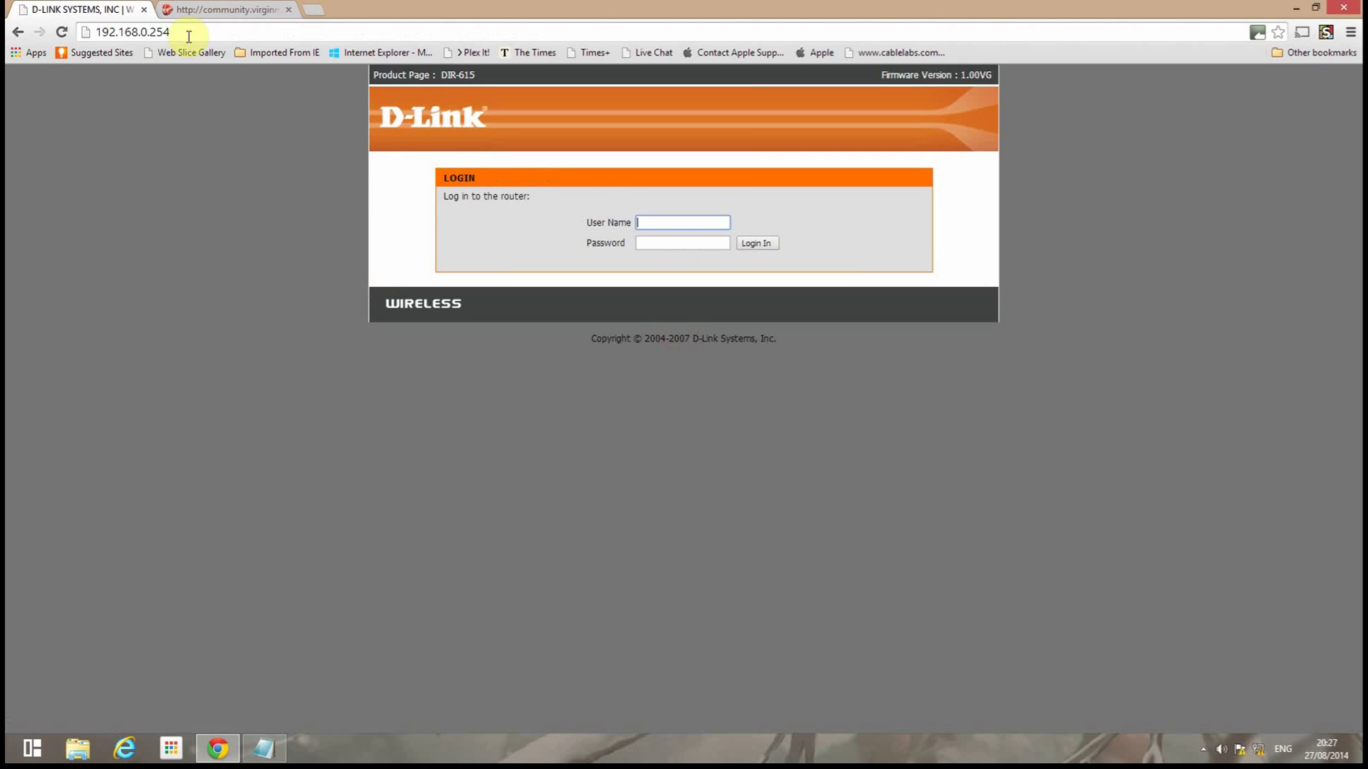
pyautogui.click(659, 223)
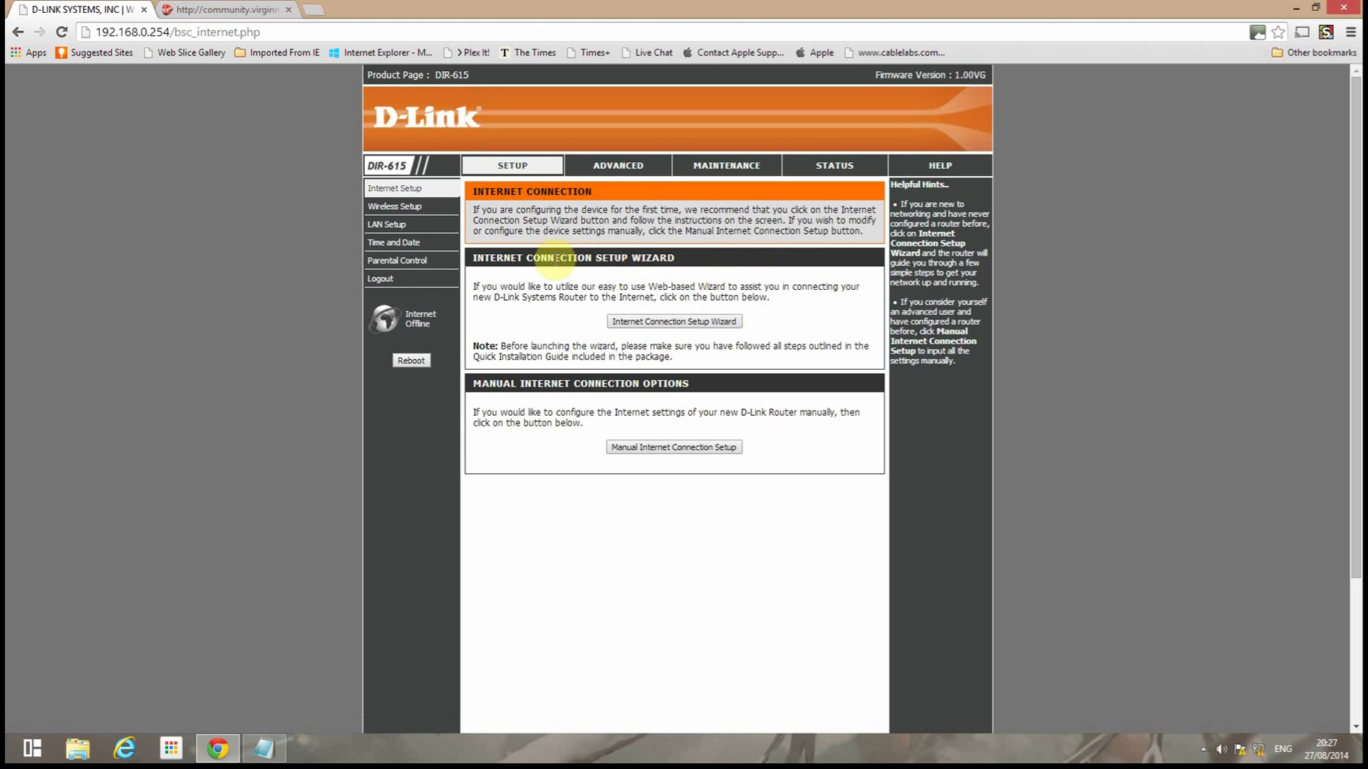
pyautogui.click(619, 168)
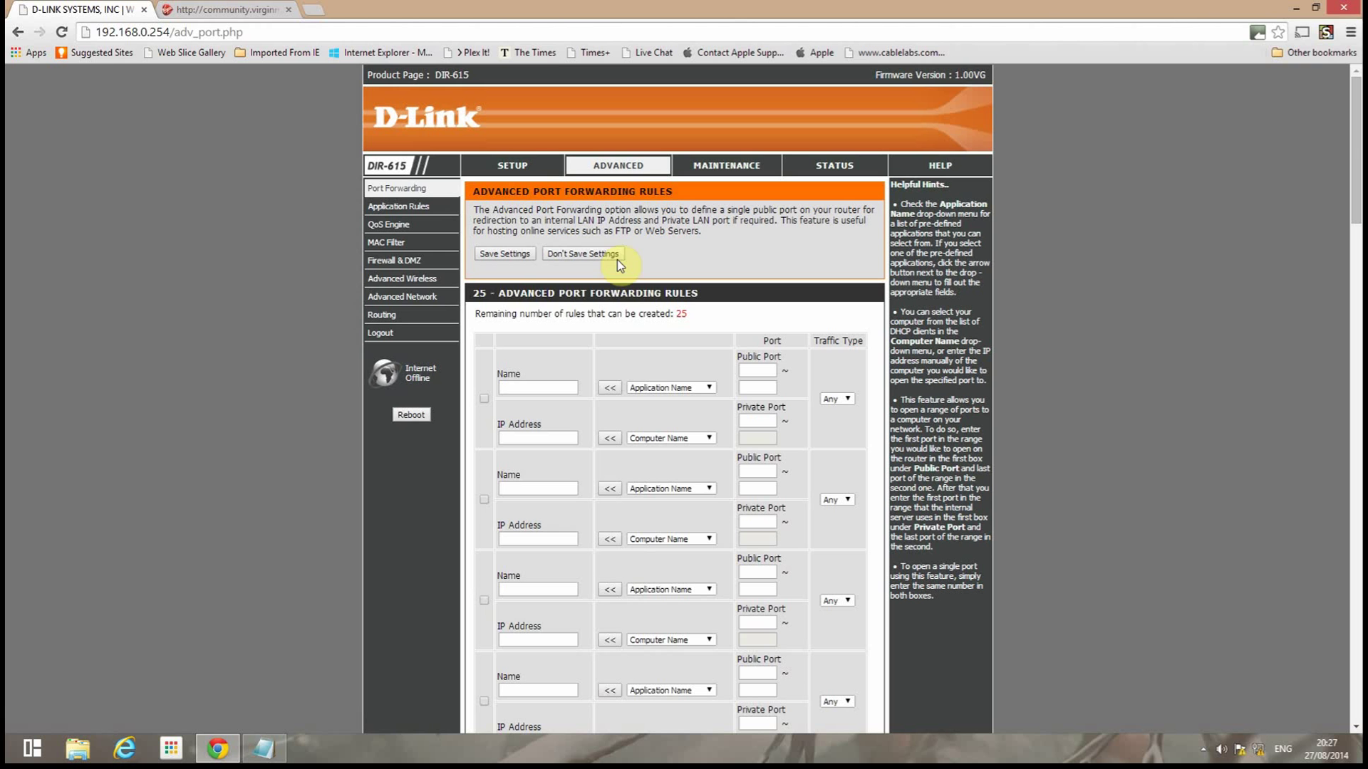
pyautogui.click(389, 265)
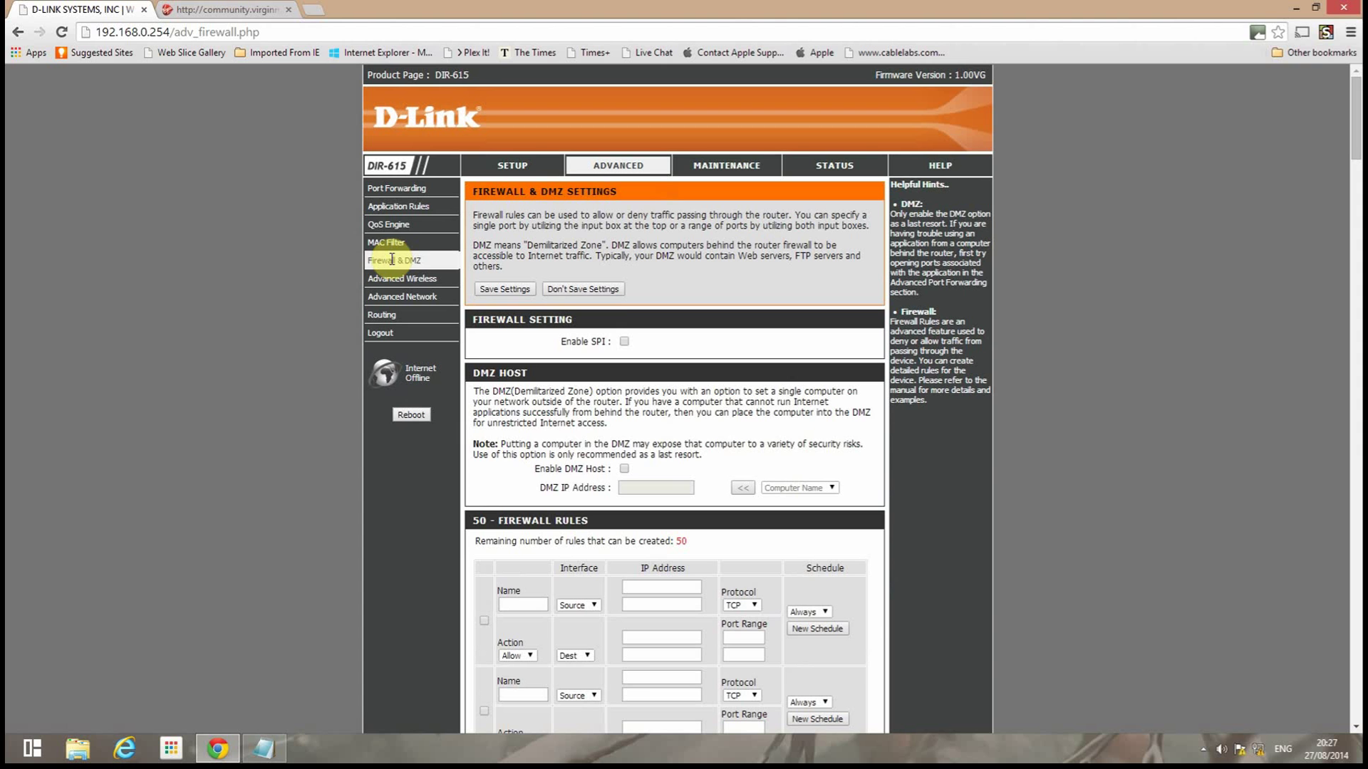
pyautogui.click(388, 246)
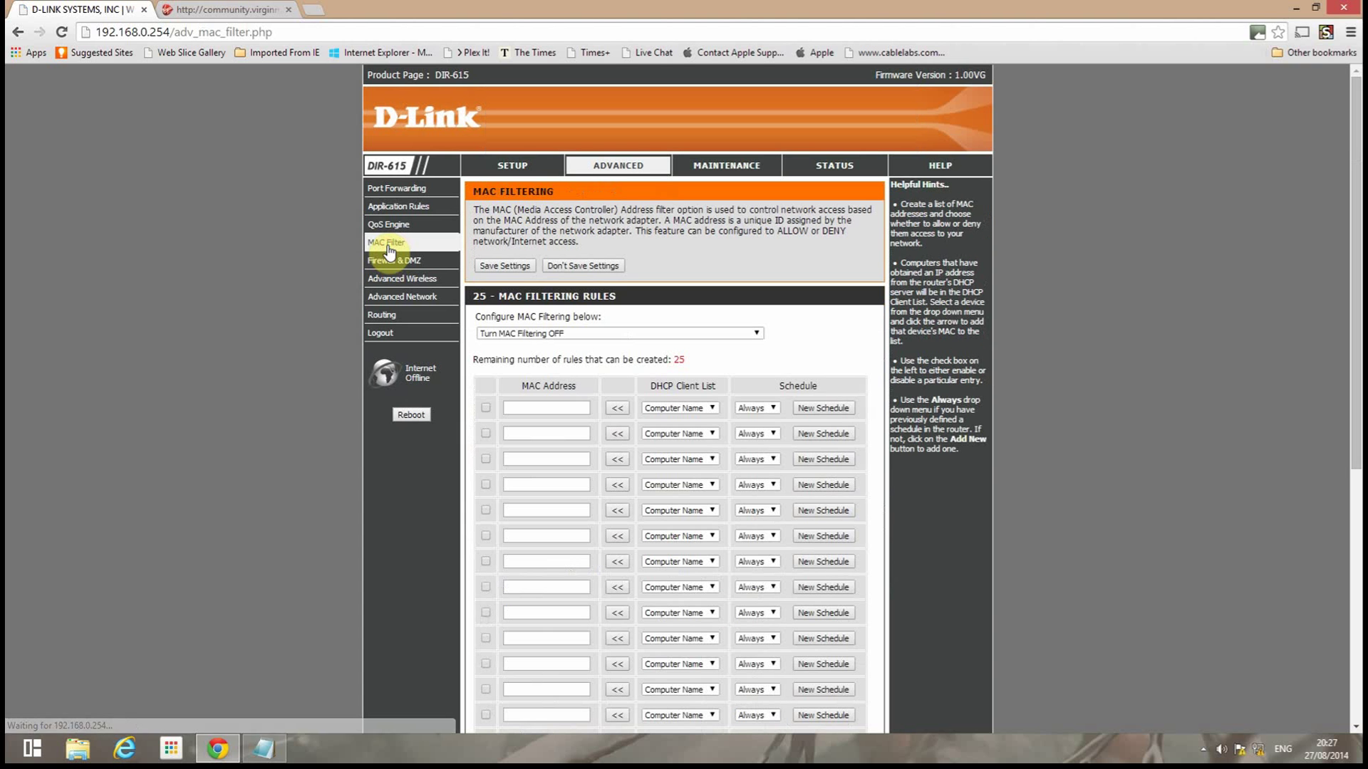
# - Under Advanced Network, uncheck Enable UPnP and Enable WAN Ping Response, then save
pyautogui.click(395, 303)
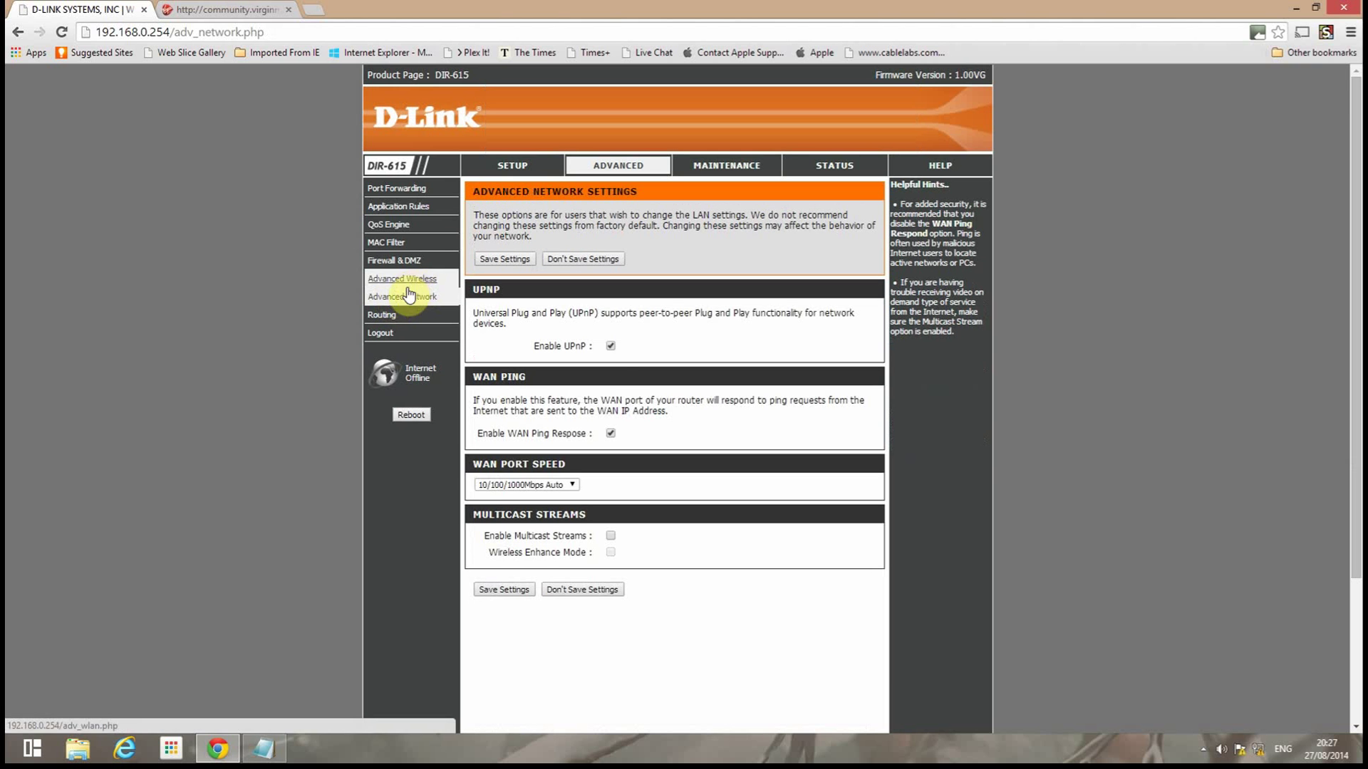
pyautogui.click(611, 346)
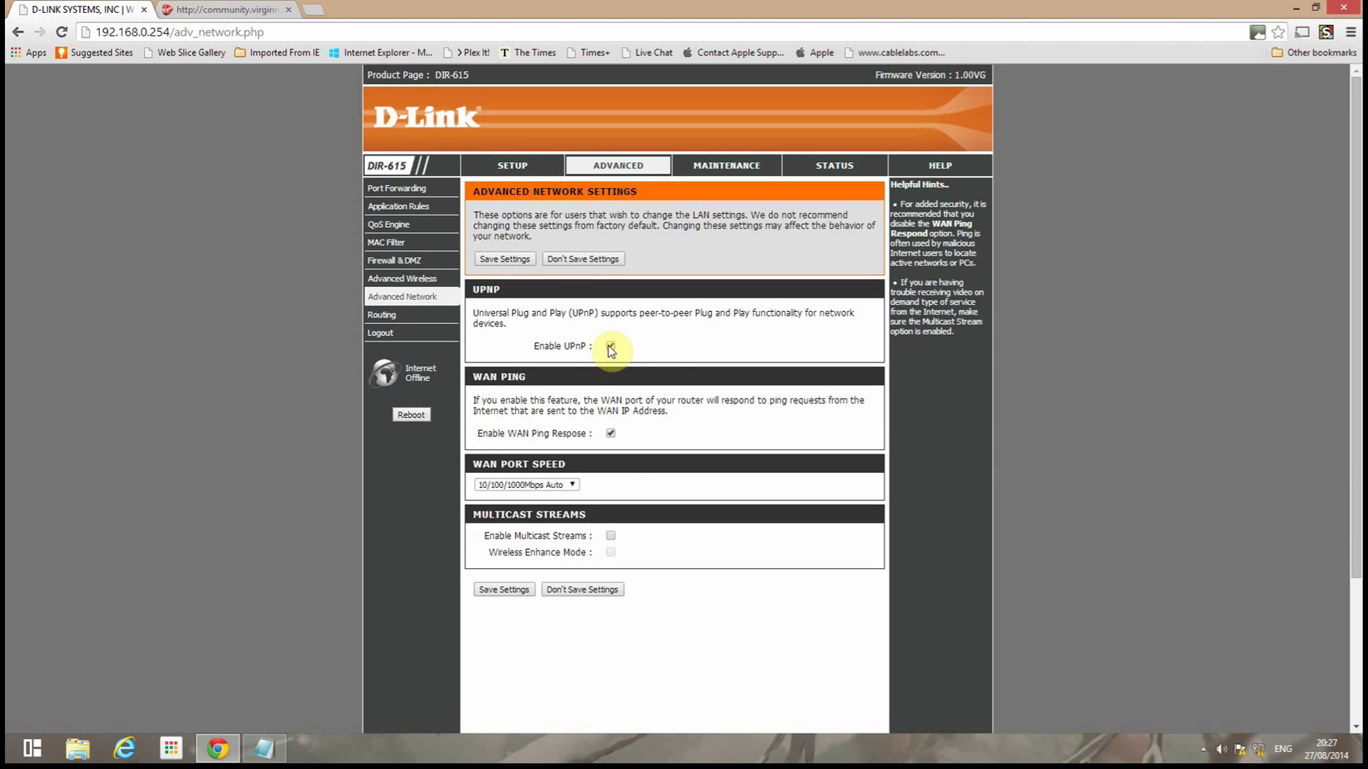
pyautogui.click(607, 434)
pyautogui.click(498, 590)
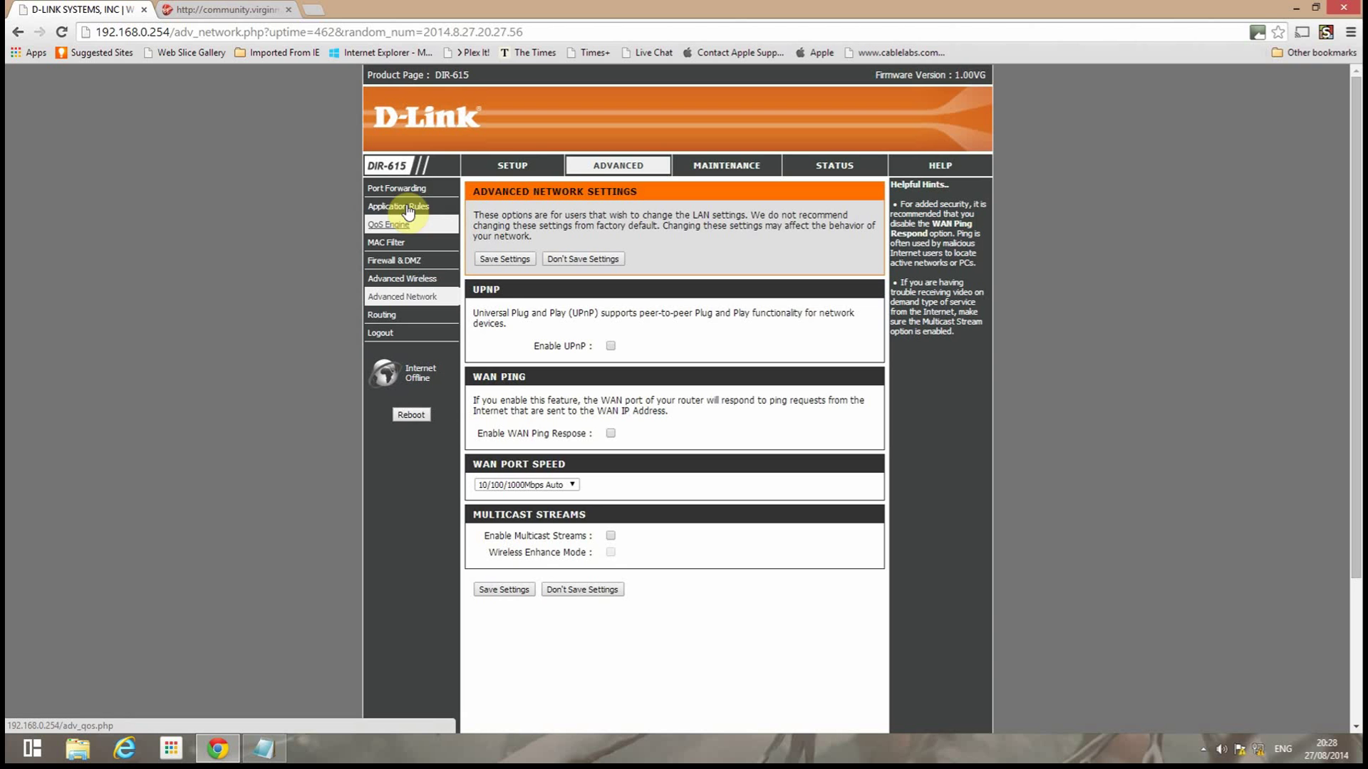
# - Go to Setup > LAN Setup and uncheck Enable DHCP Server
pyautogui.click(505, 169)
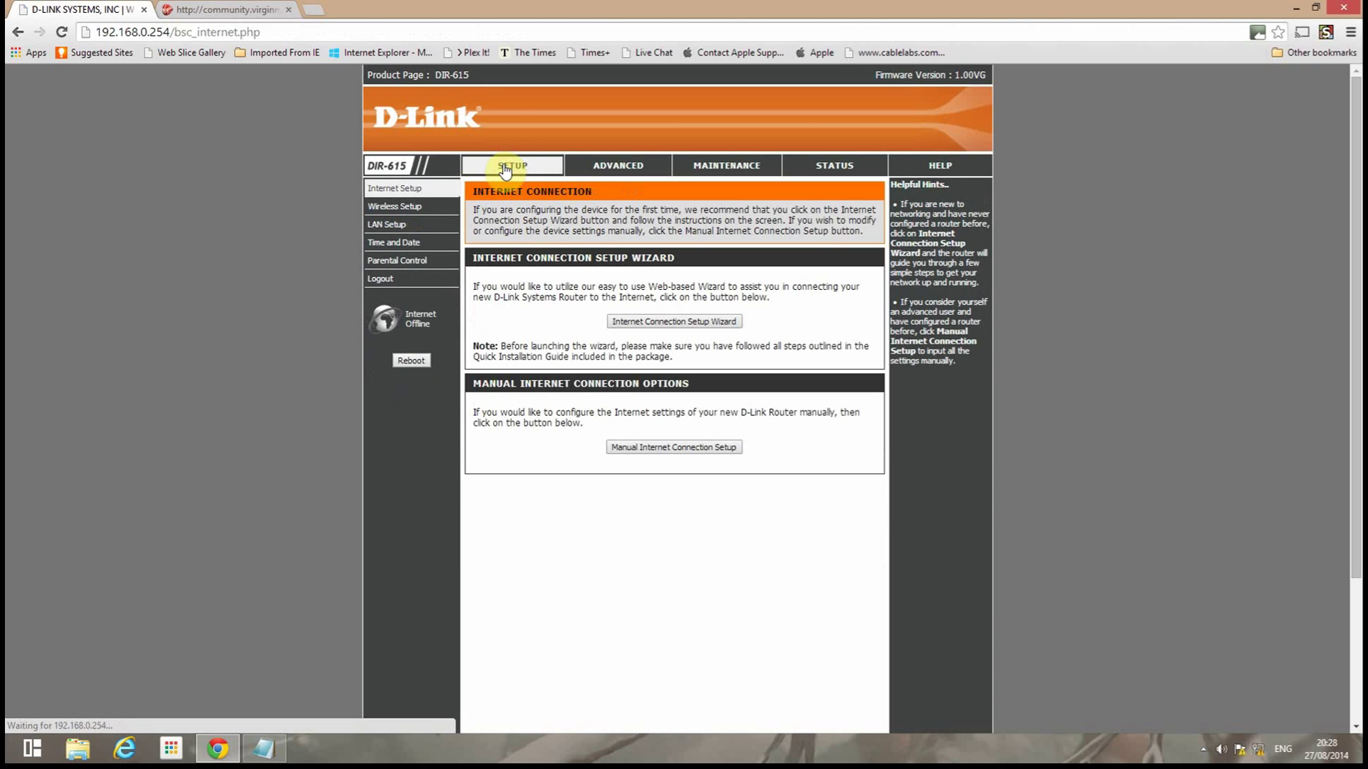
pyautogui.click(386, 223)
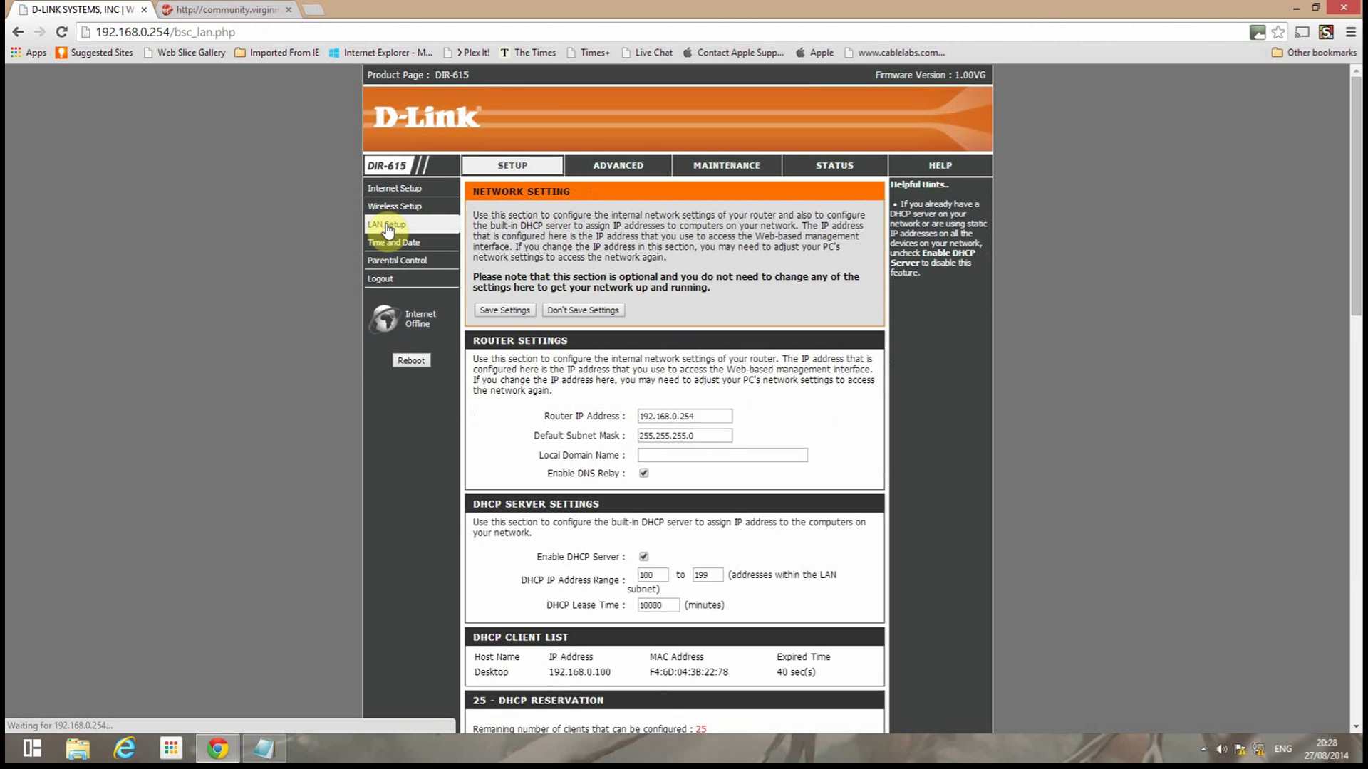
pyautogui.scroll(-1, 636, 328)
pyautogui.scroll(-1, 636, 328)
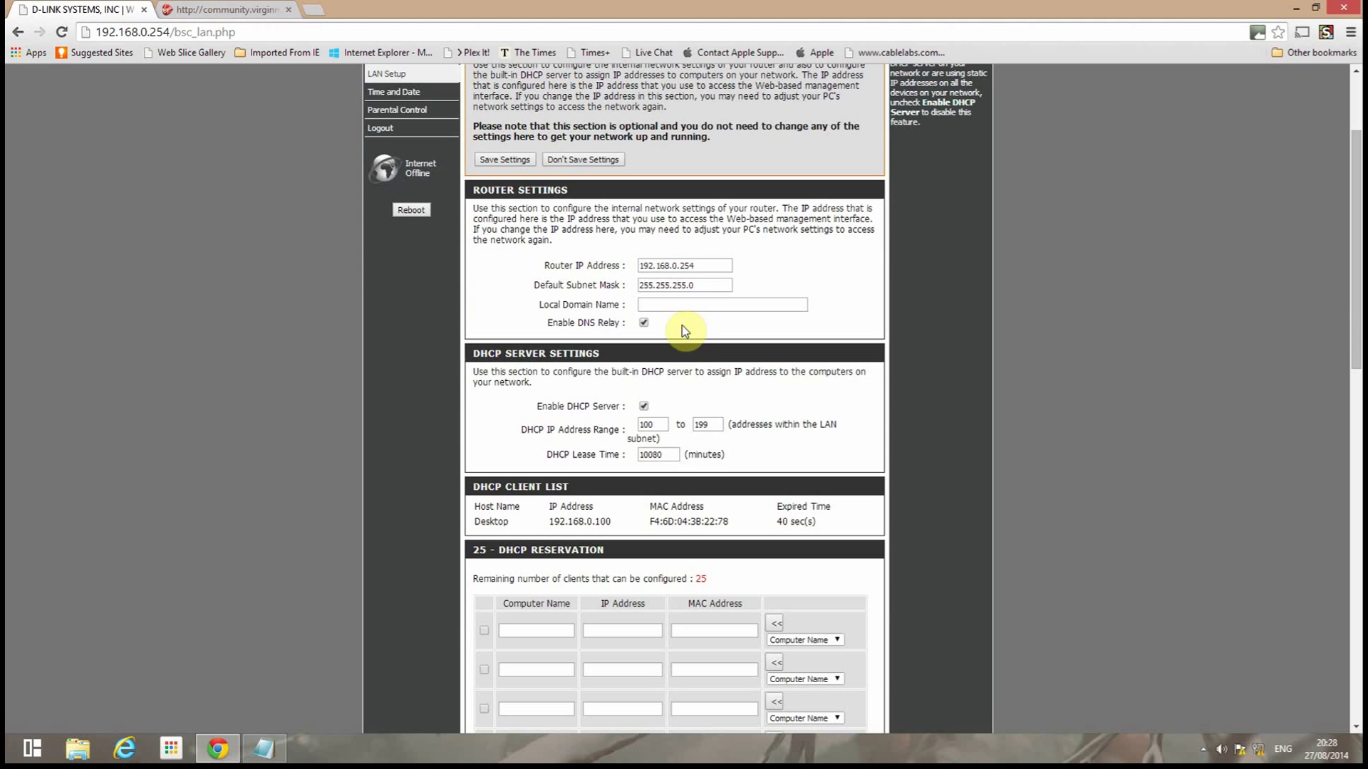
pyautogui.click(644, 405)
pyautogui.scroll(-10, 727, 340)
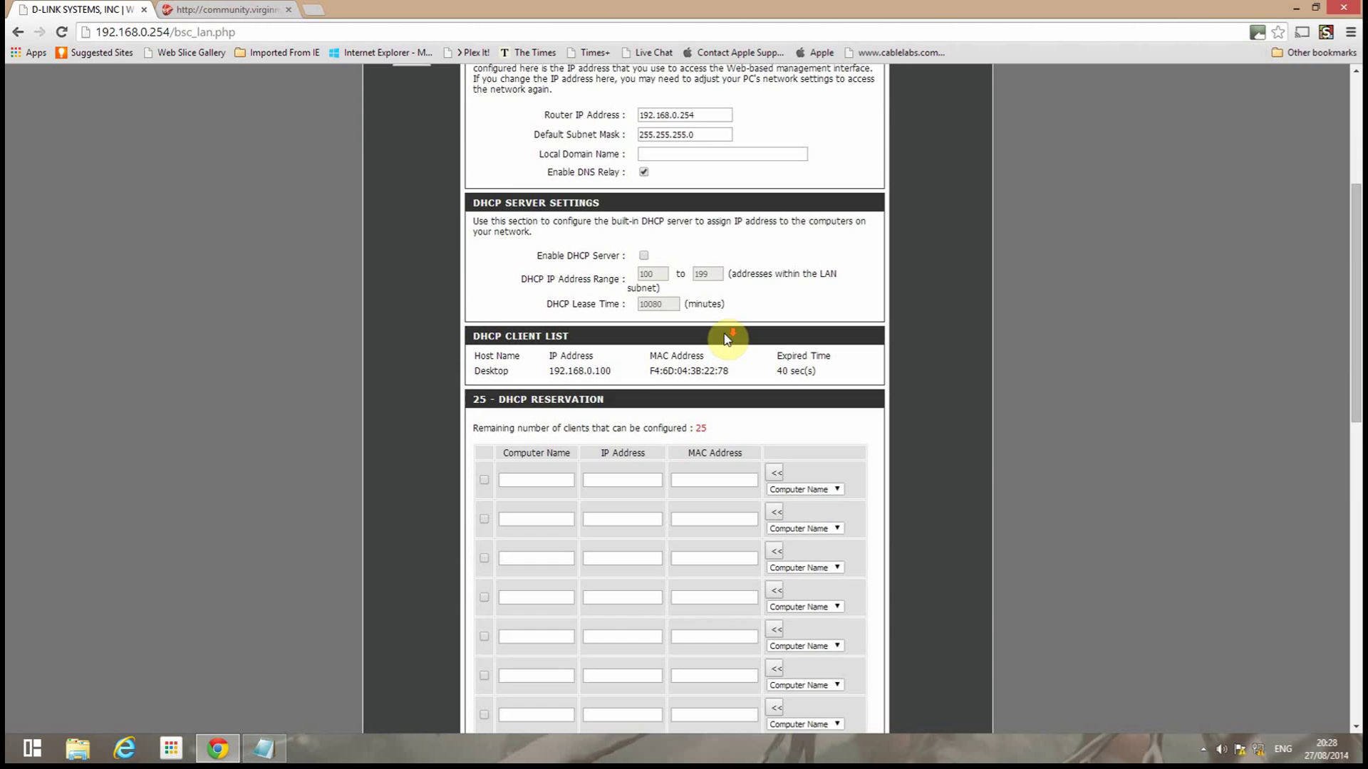
pyautogui.scroll(-3, 682, 354)
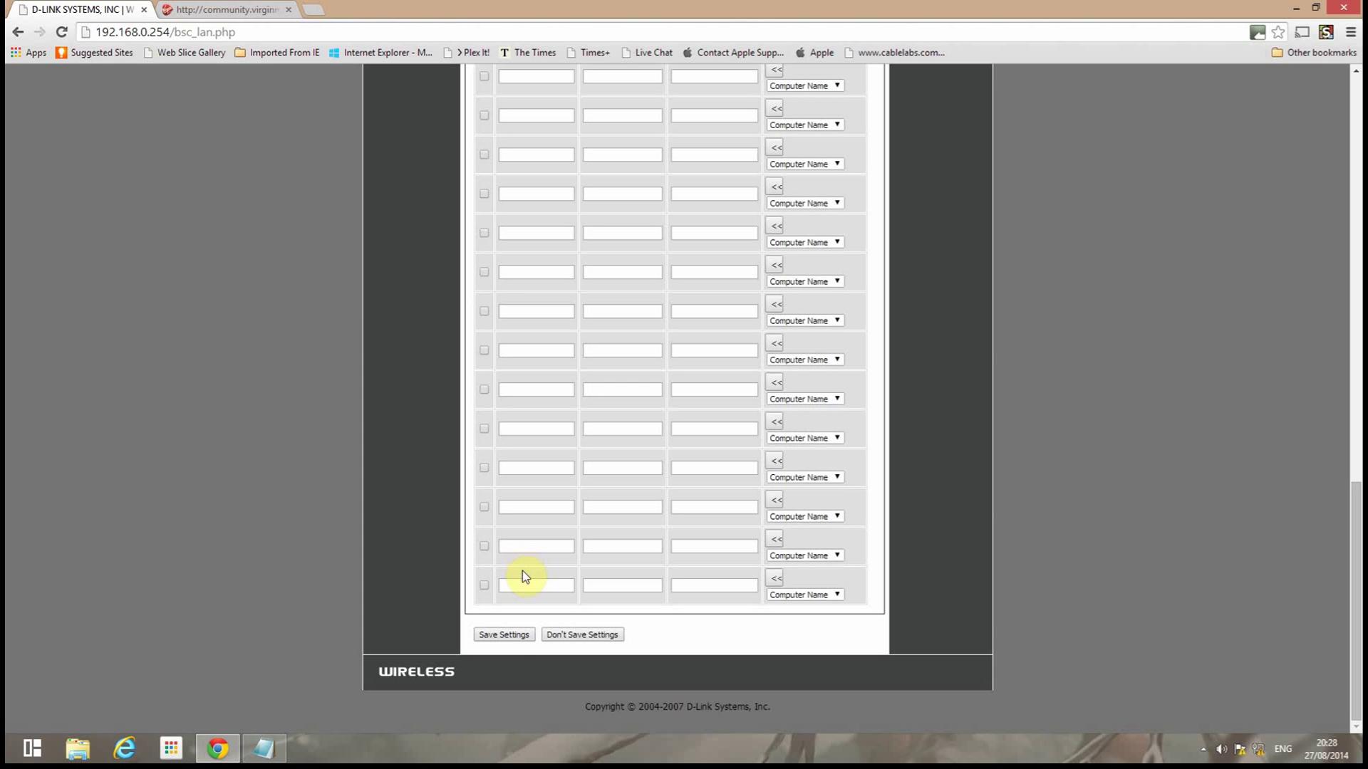
# - Click Save Settings on LAN Setup to apply the disabled DHCP server
pyautogui.click(504, 635)
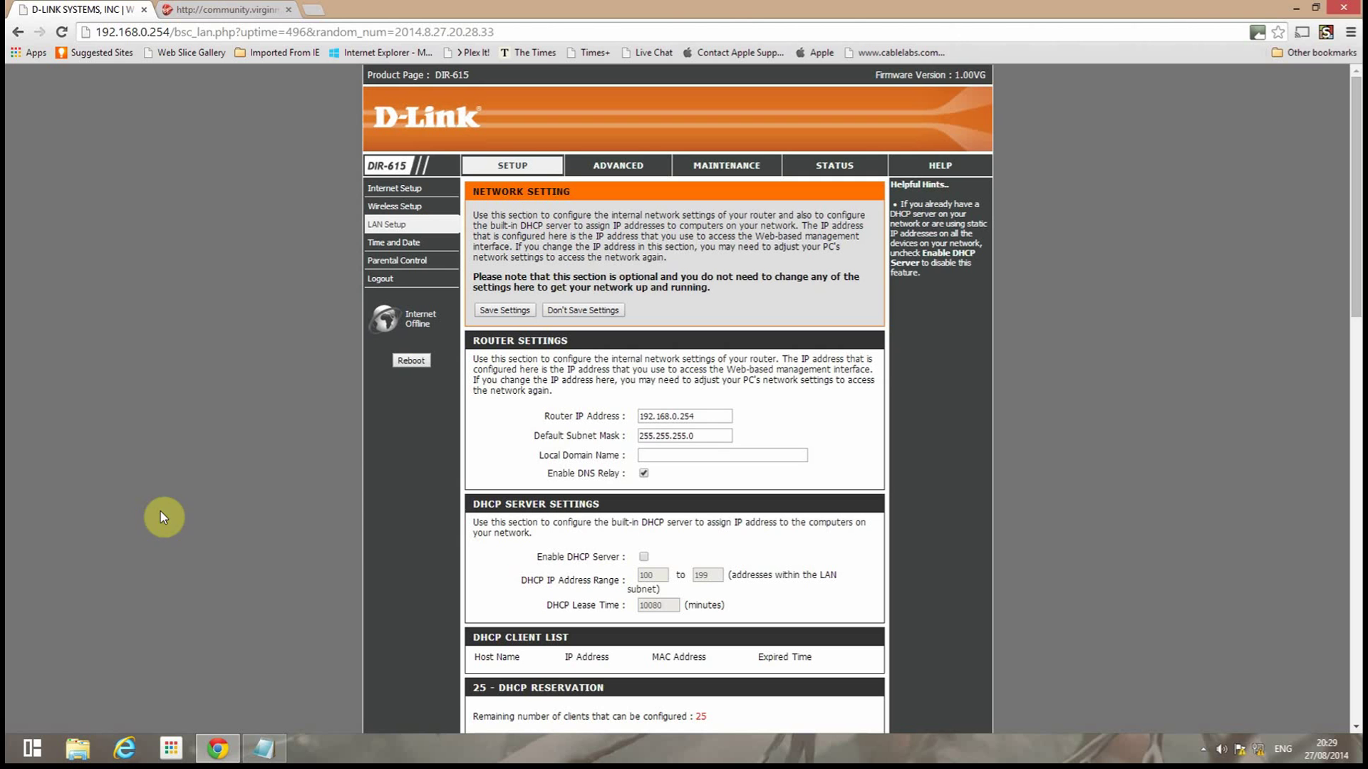
# - Launch a Command Prompt through the Start menu's Run prompt with cmd
pyautogui.rightClick(22, 754)
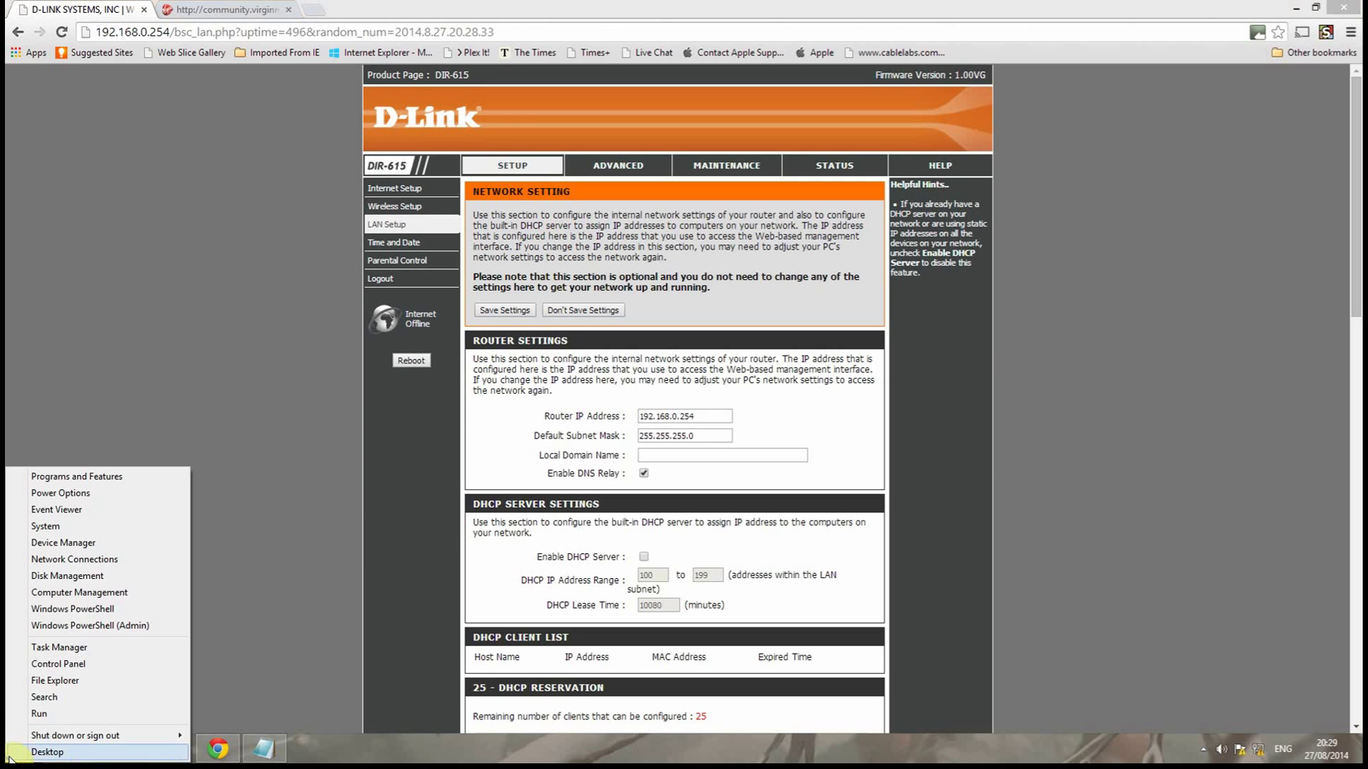
pyautogui.click(43, 713)
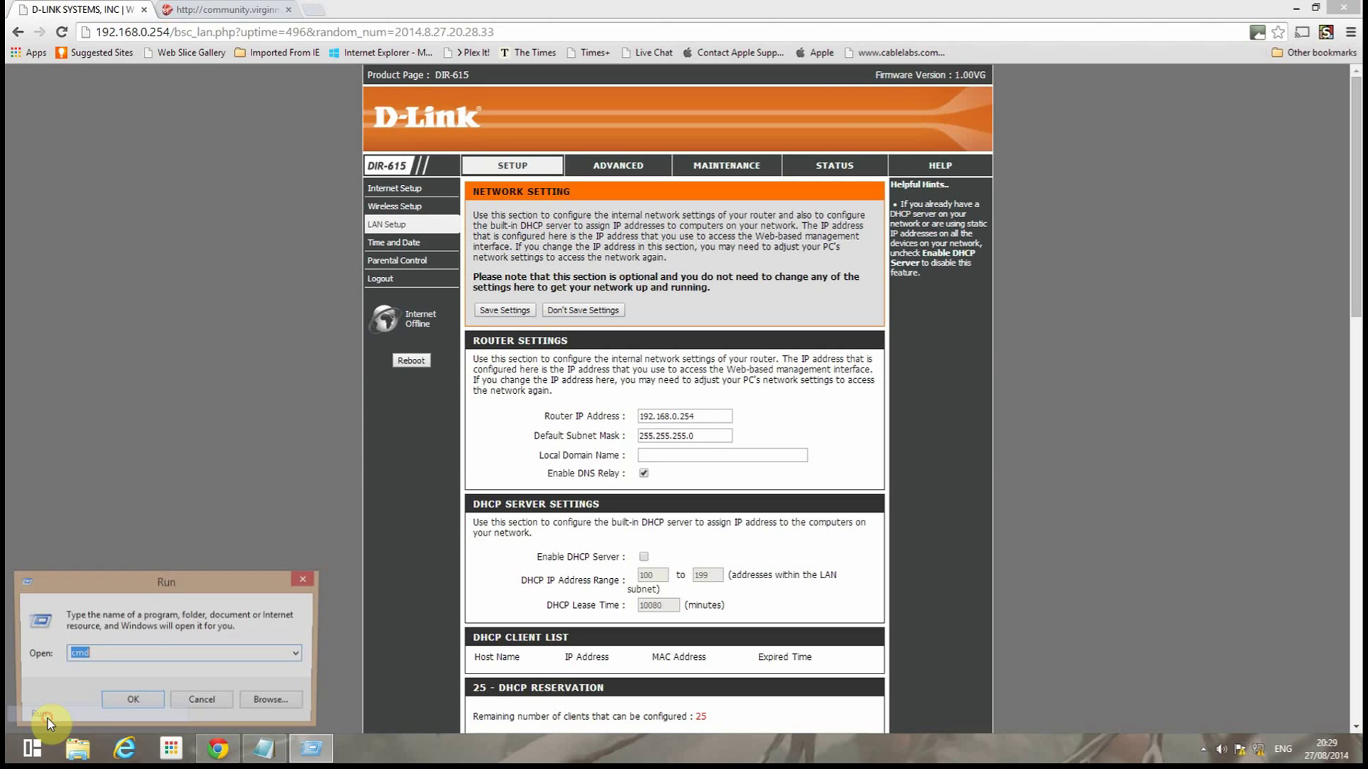
pyautogui.click(136, 701)
pyautogui.click(337, 206)
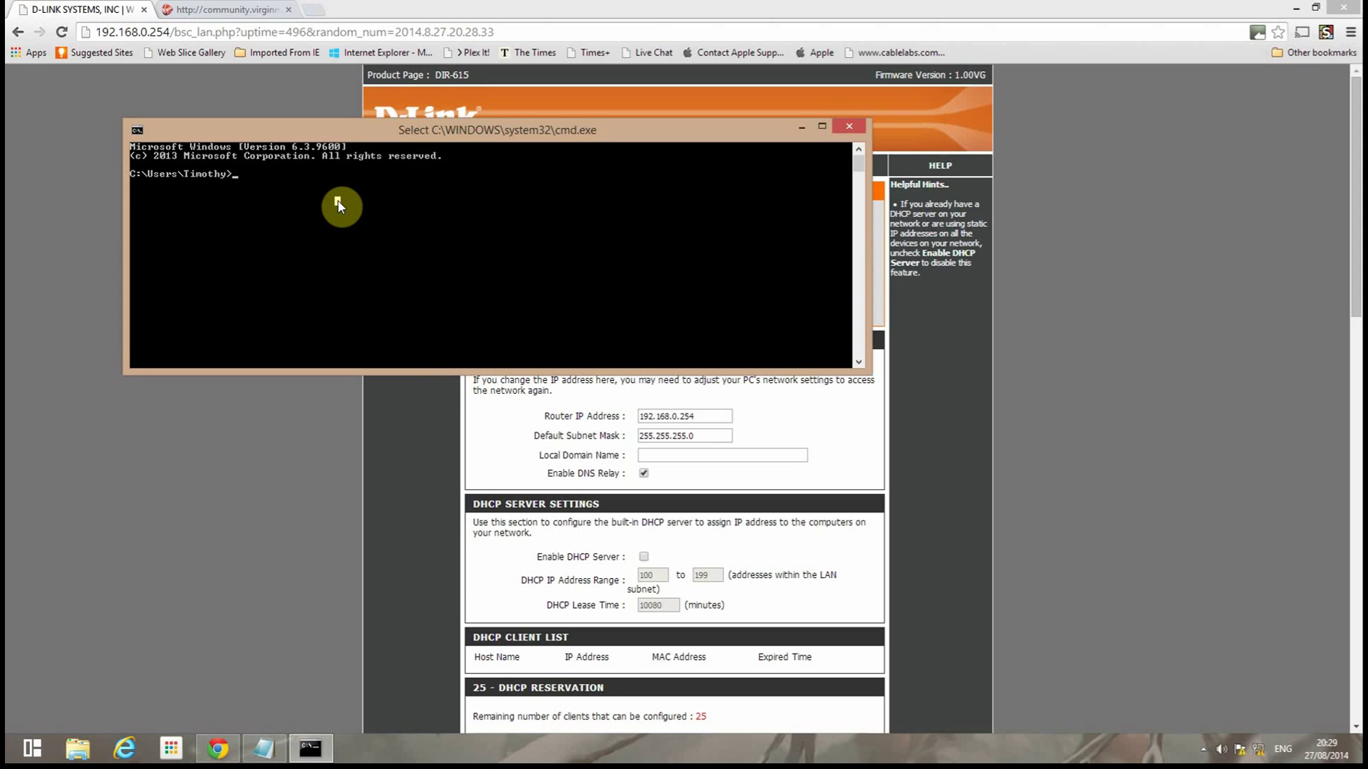
pyautogui.press('Escape')
# - Release and renew the PC's IP with ipconfig, dismissing the Origin account warning
pyautogui.write('ipconfig /release')
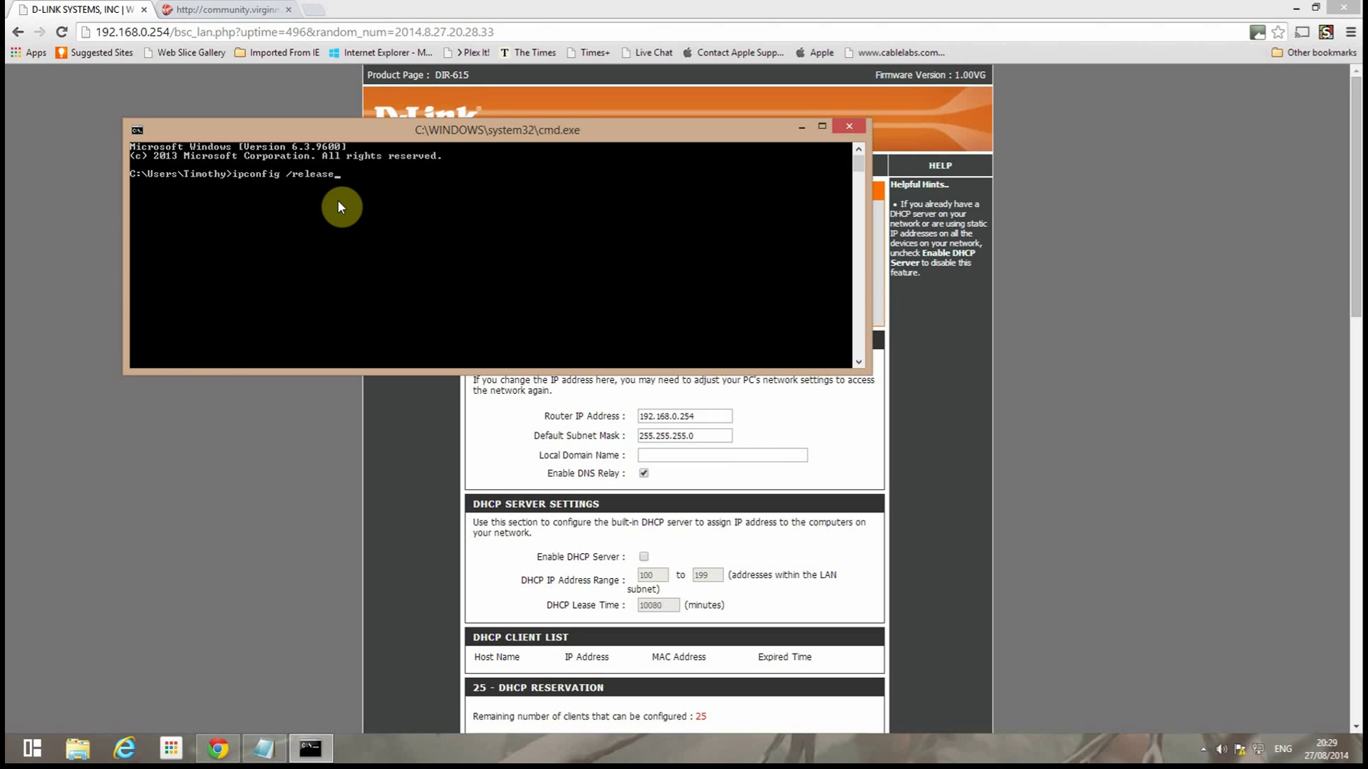
pyautogui.press('Return')
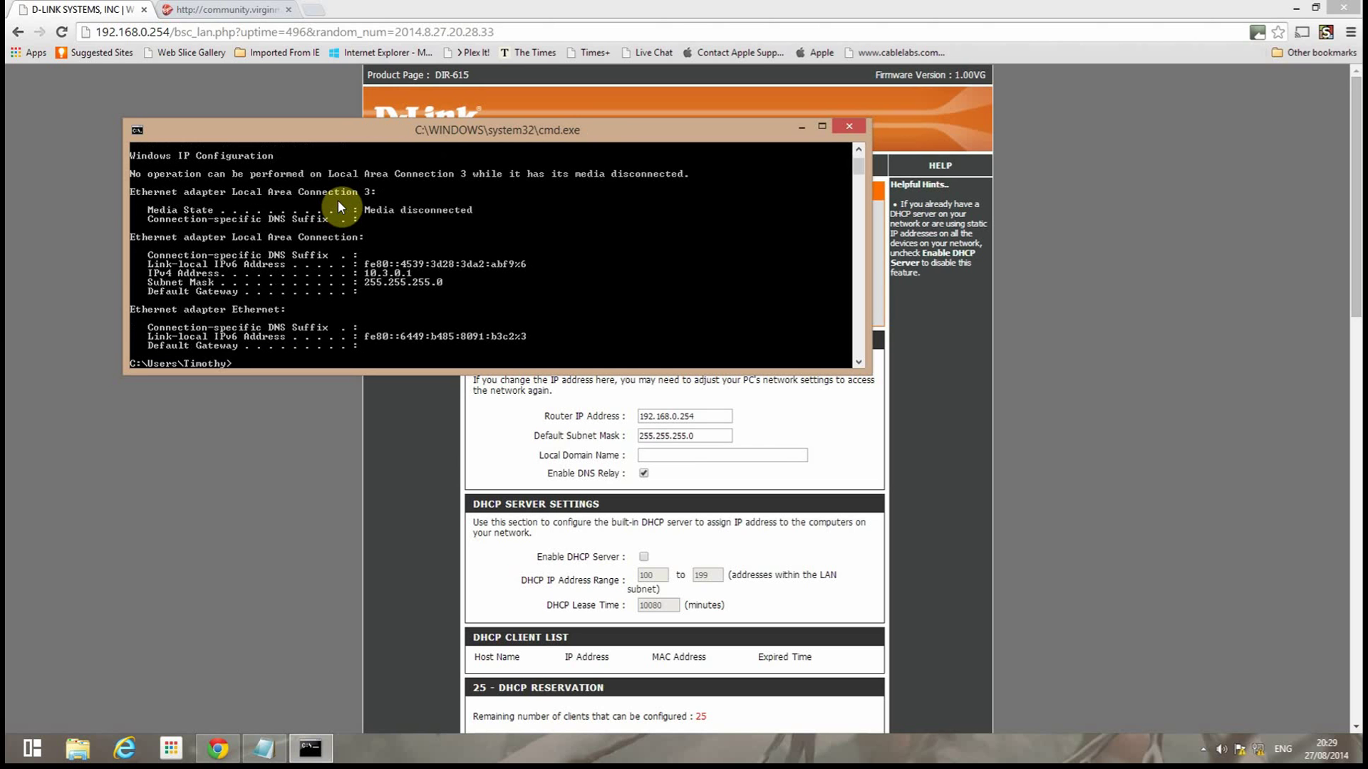
pyautogui.write('ipconfig /renew')
pyautogui.press('Return')
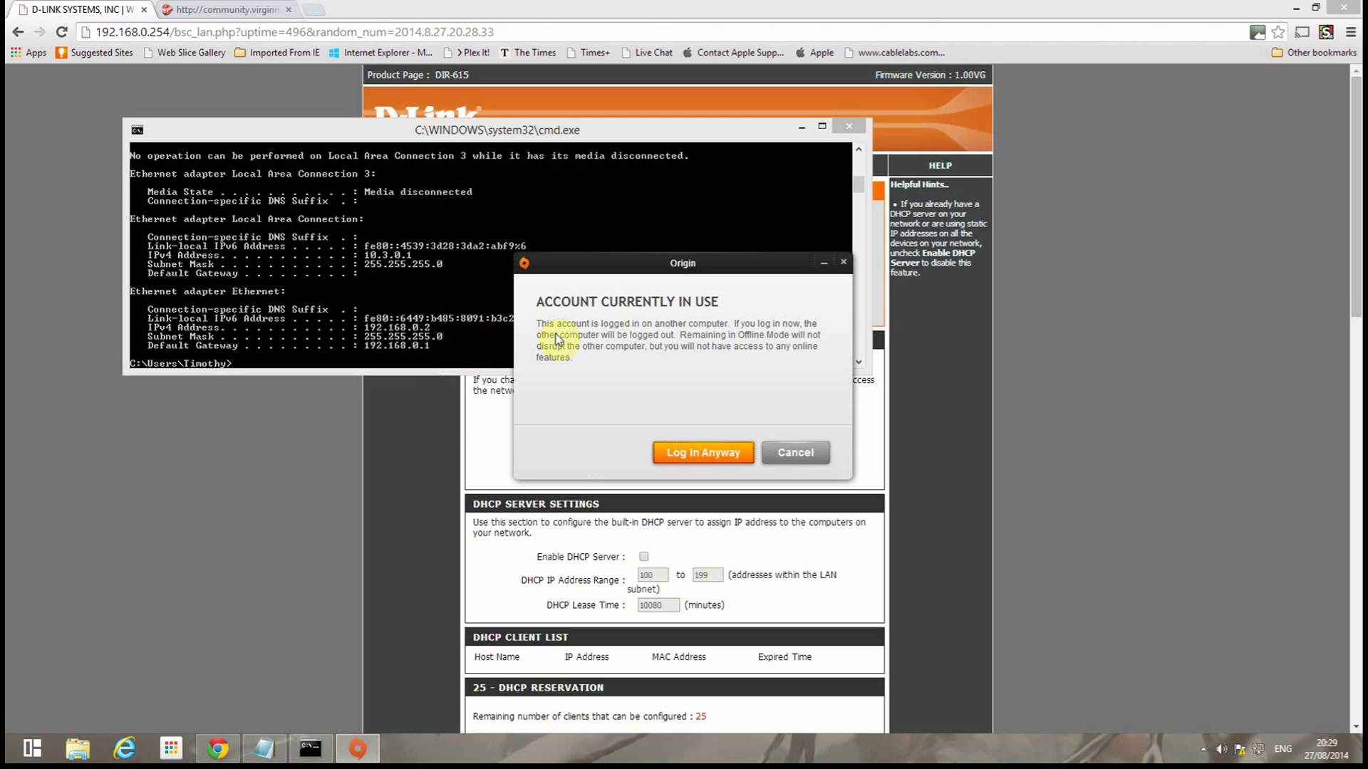
pyautogui.click(711, 447)
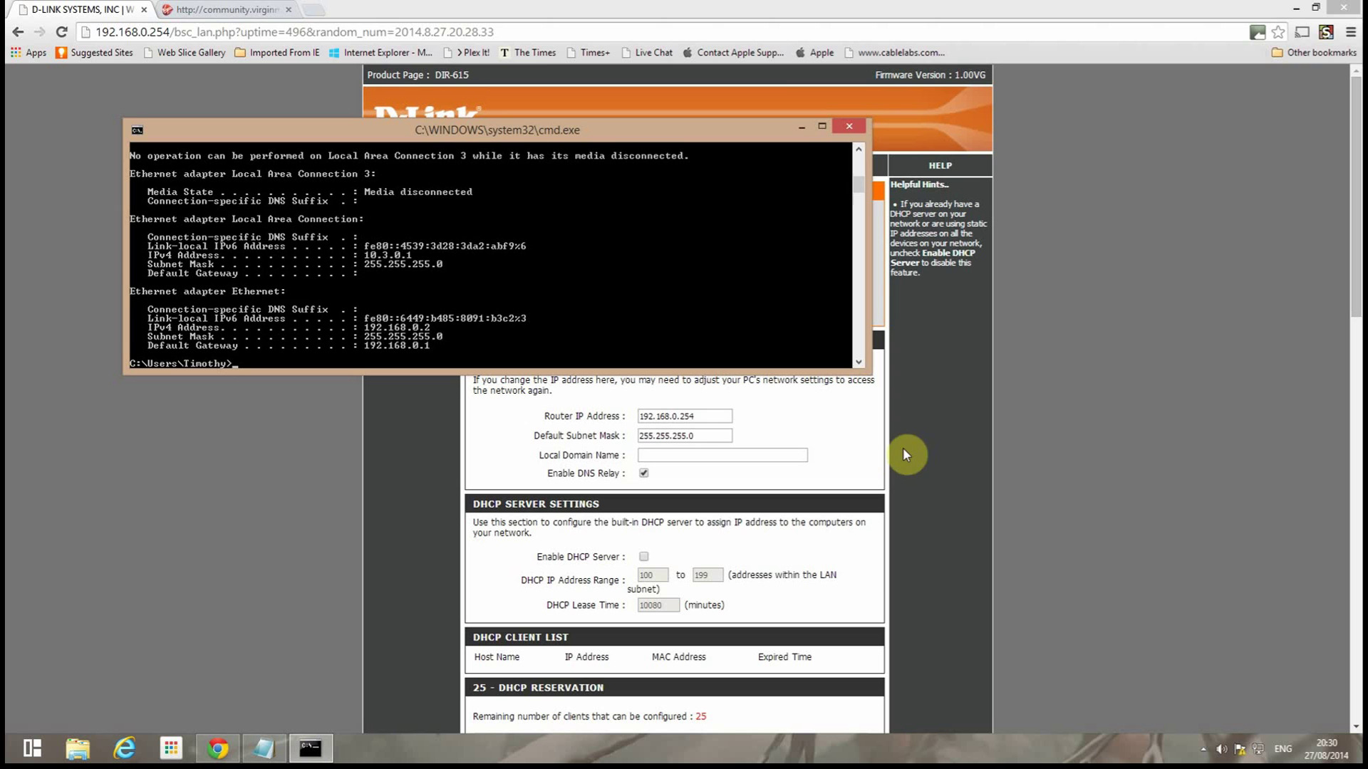
# - Close the command prompt and reload the community.virginmedia.com page
pyautogui.click(850, 129)
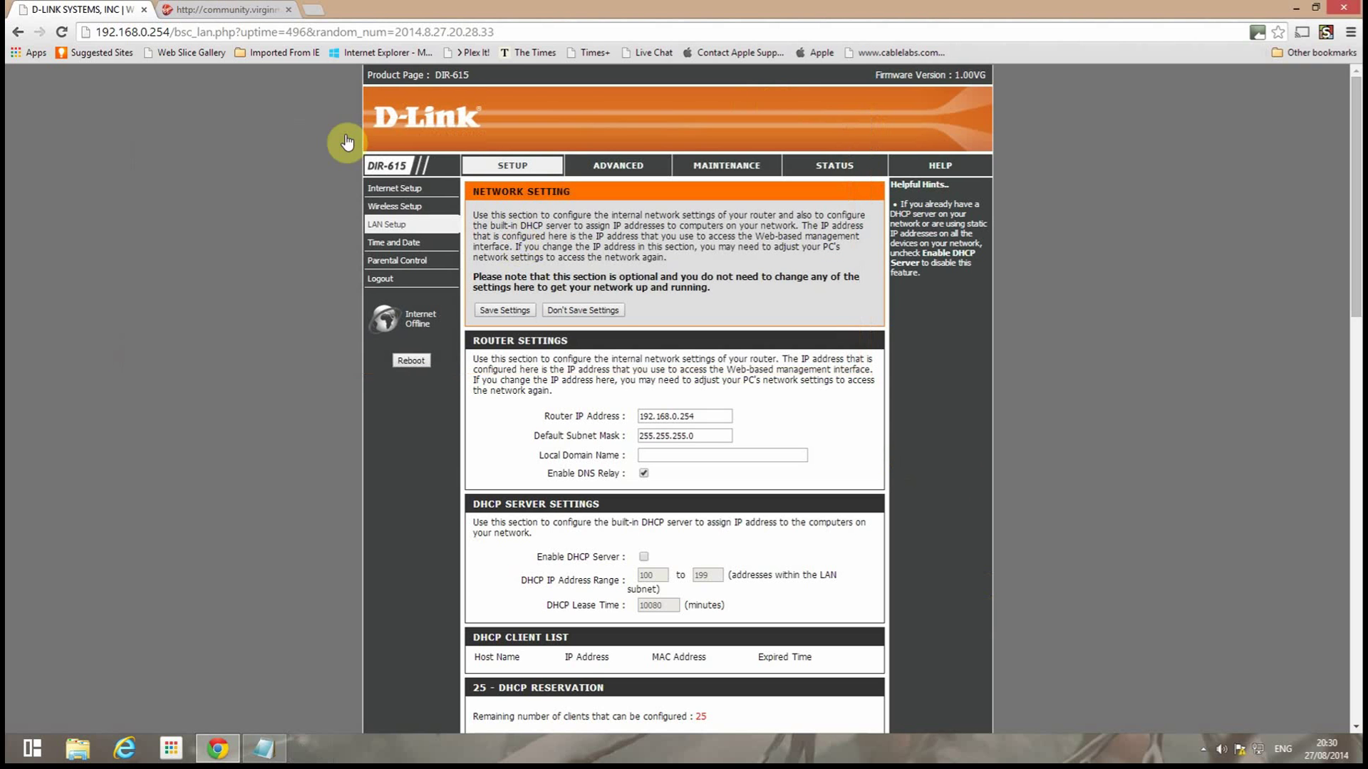
pyautogui.click(253, 10)
pyautogui.click(261, 32)
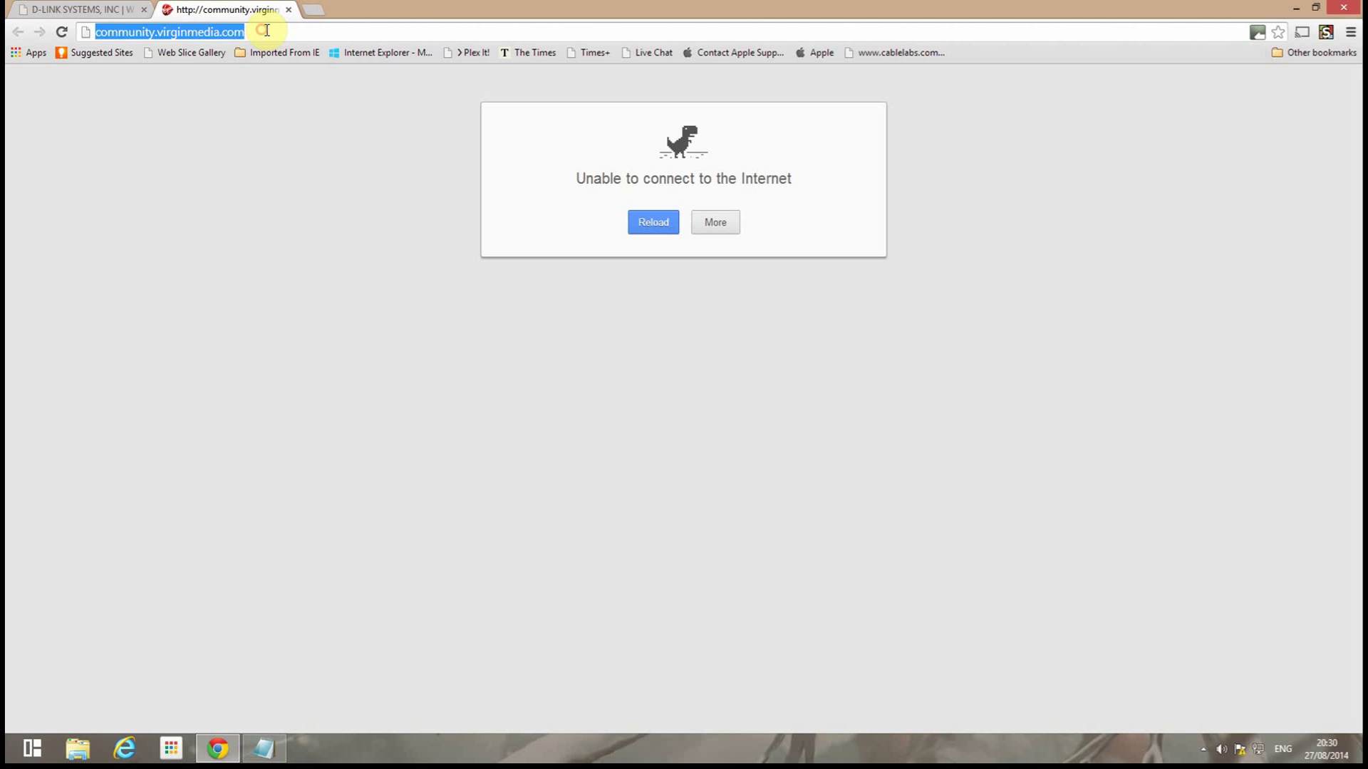
pyautogui.press('Return')
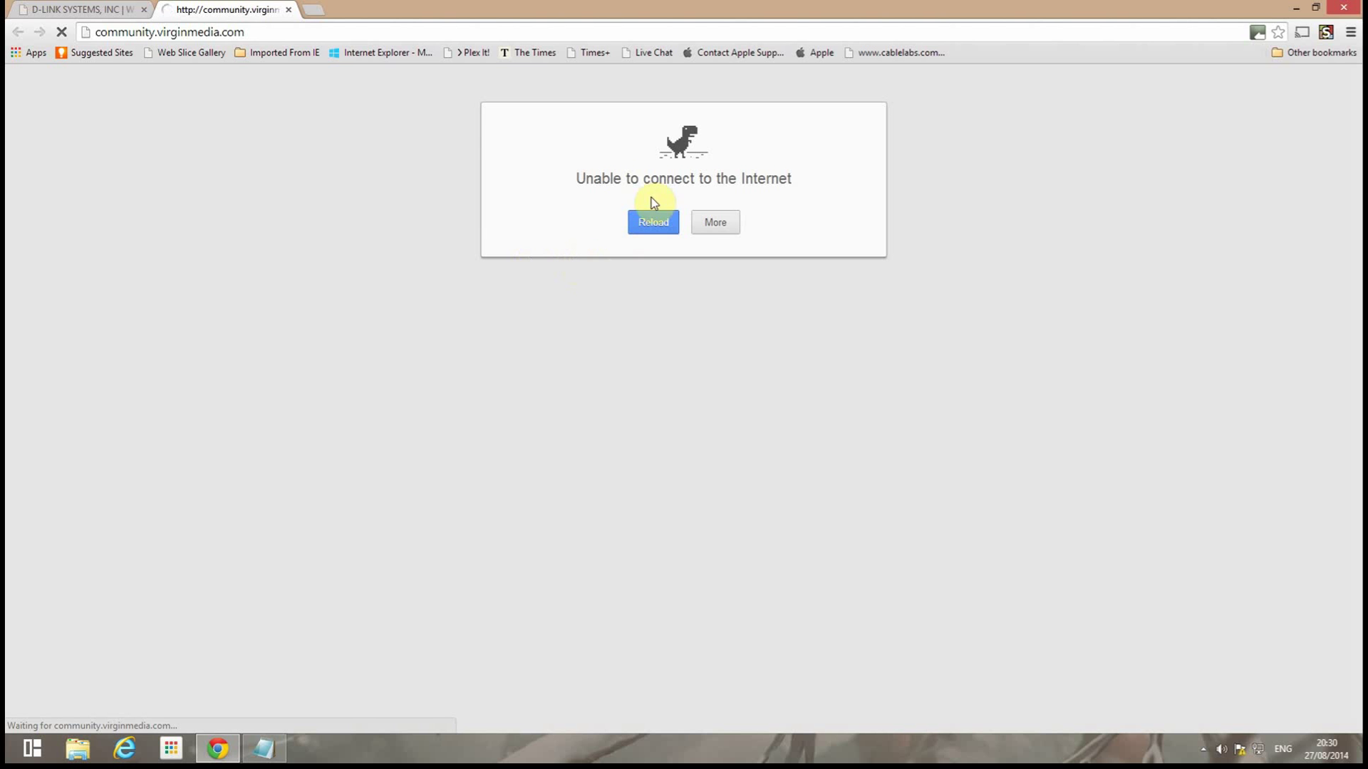
pyautogui.click(648, 220)
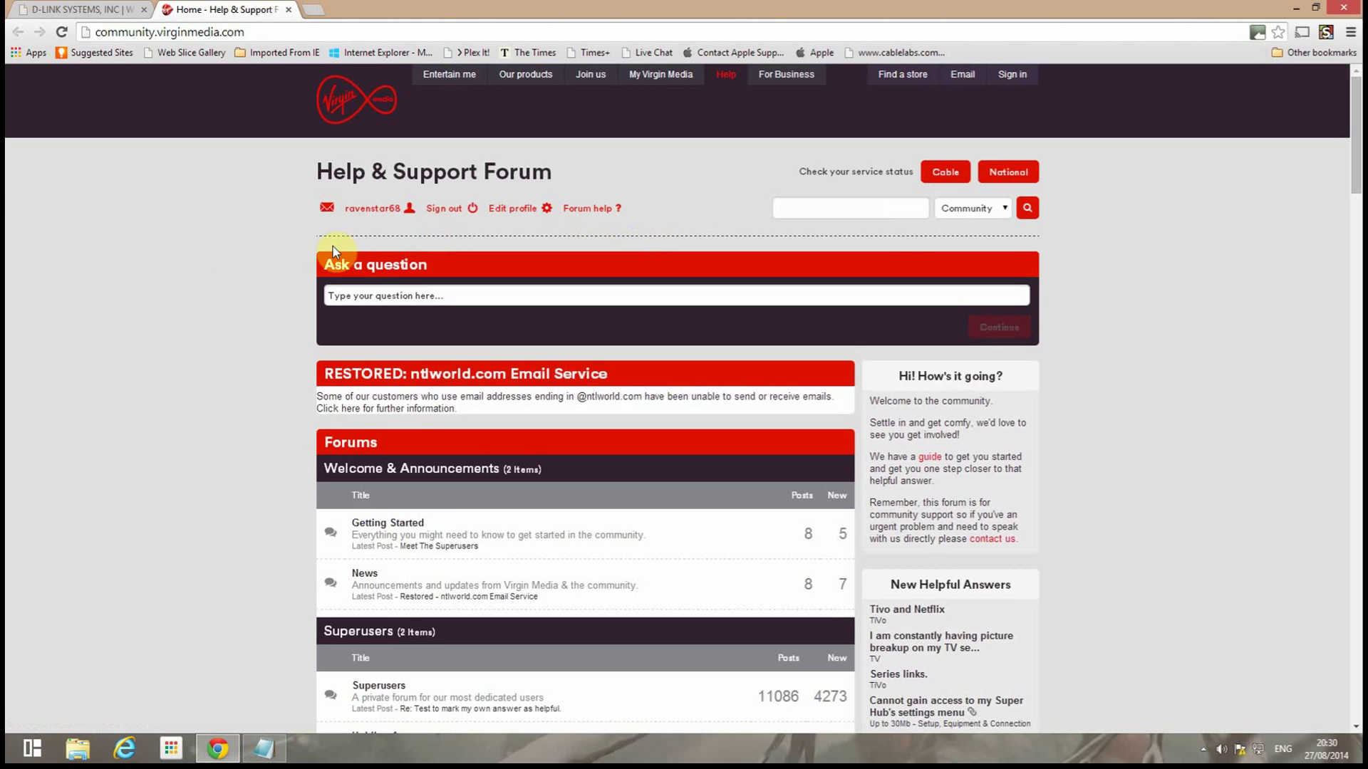
# - Load news.bbc.co.uk in the forum tab to confirm browsing works
pyautogui.click(72, 10)
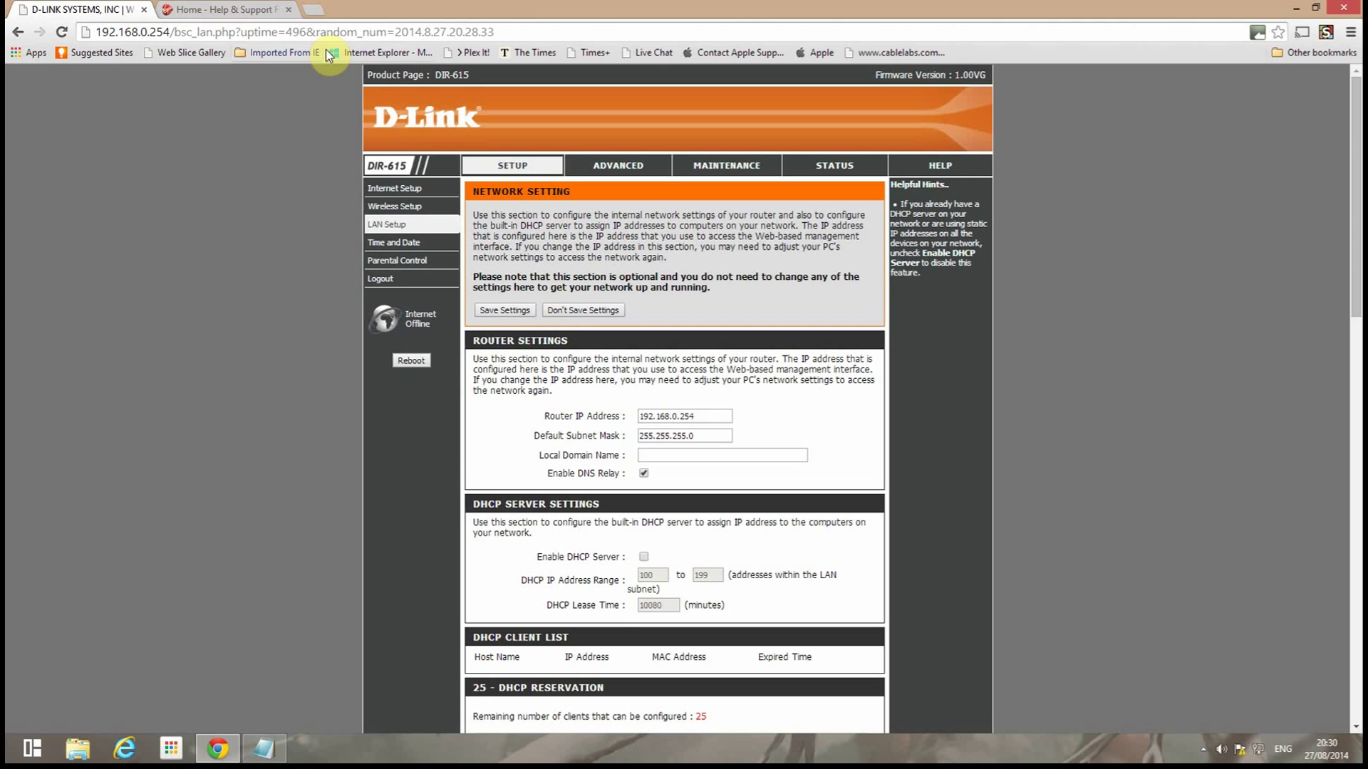
pyautogui.moveTo(524, 35); pyautogui.dragTo(82, 33)
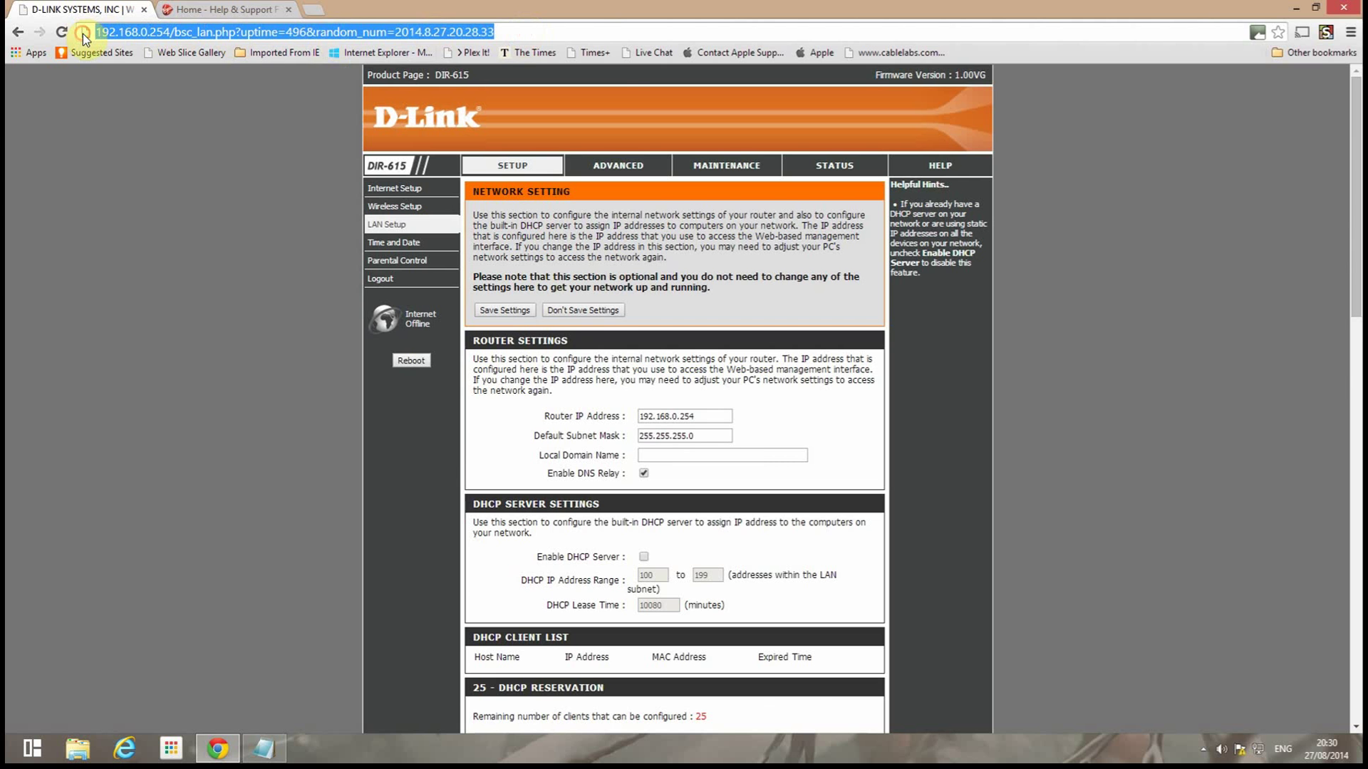
pyautogui.click(188, 9)
pyautogui.click(263, 32)
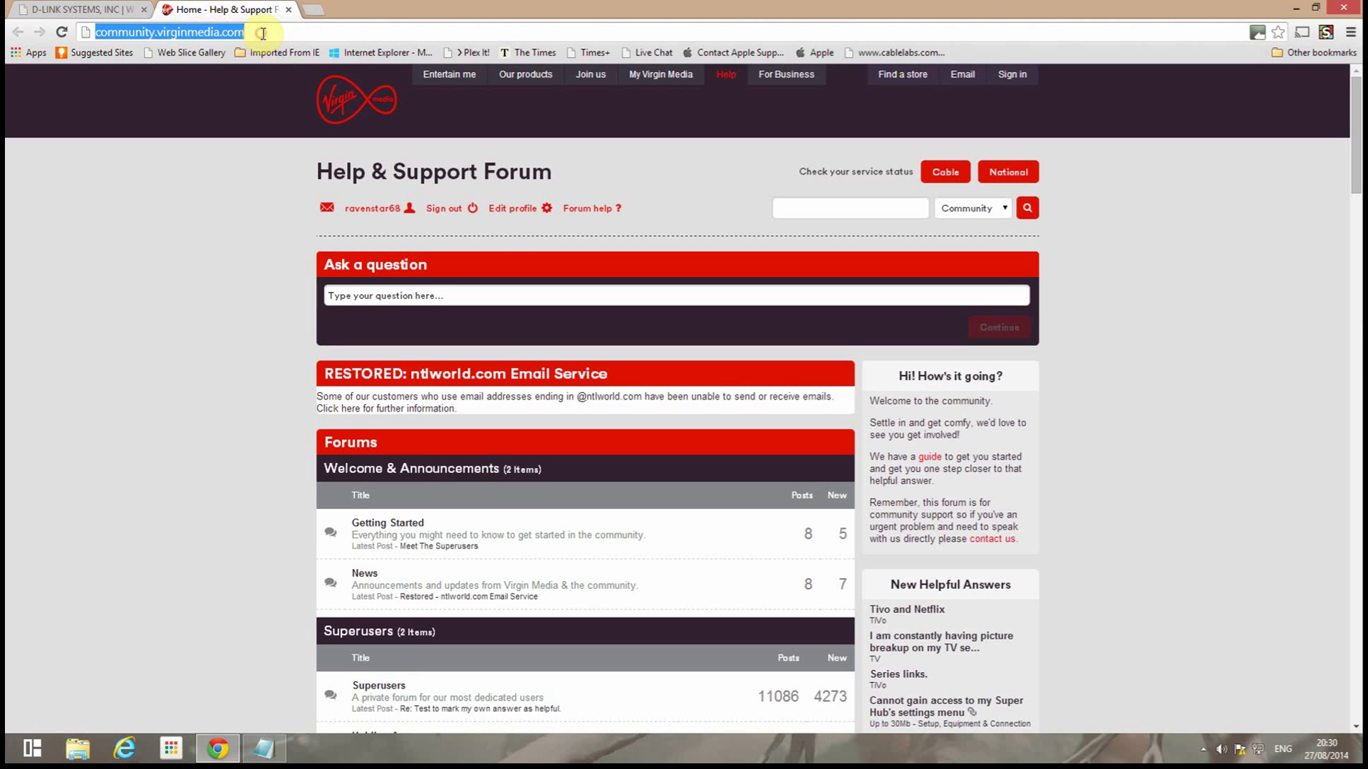
pyautogui.write('news.')
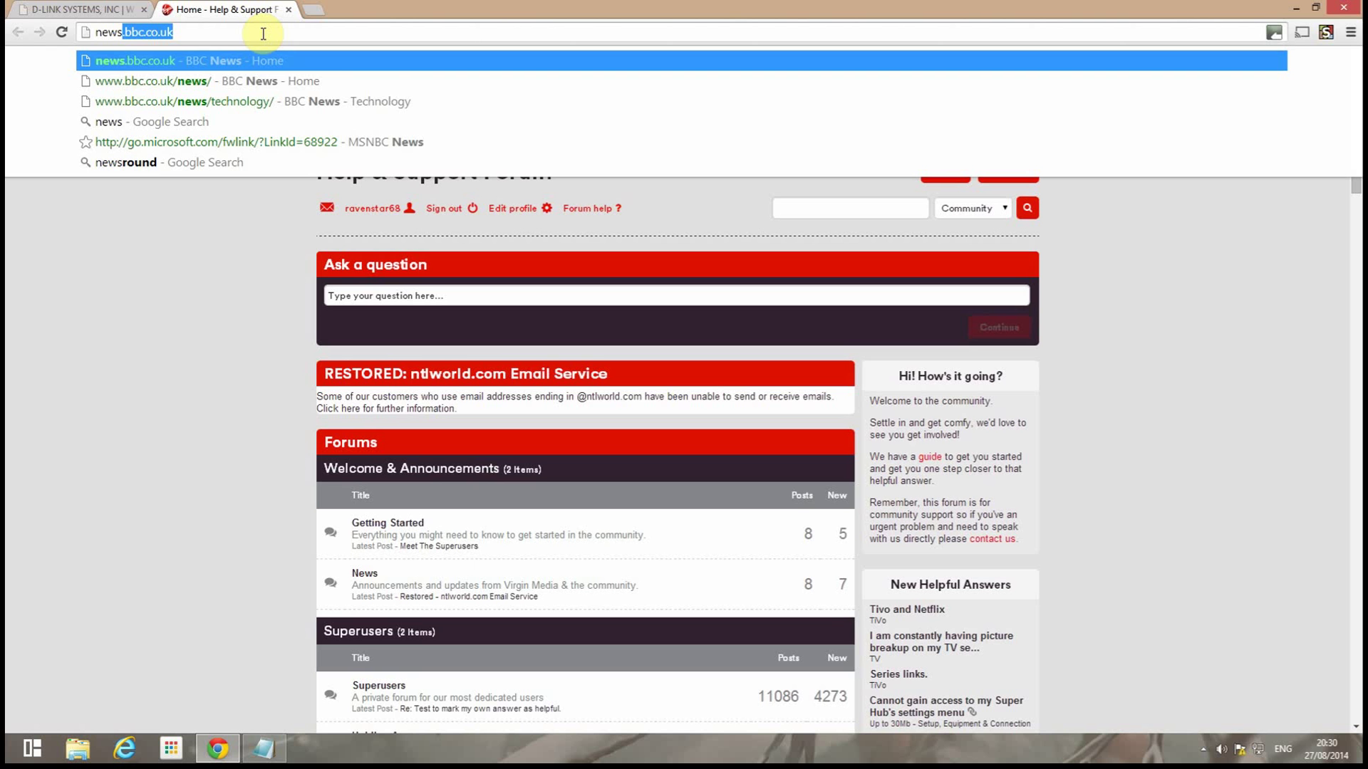
pyautogui.write('bbc')
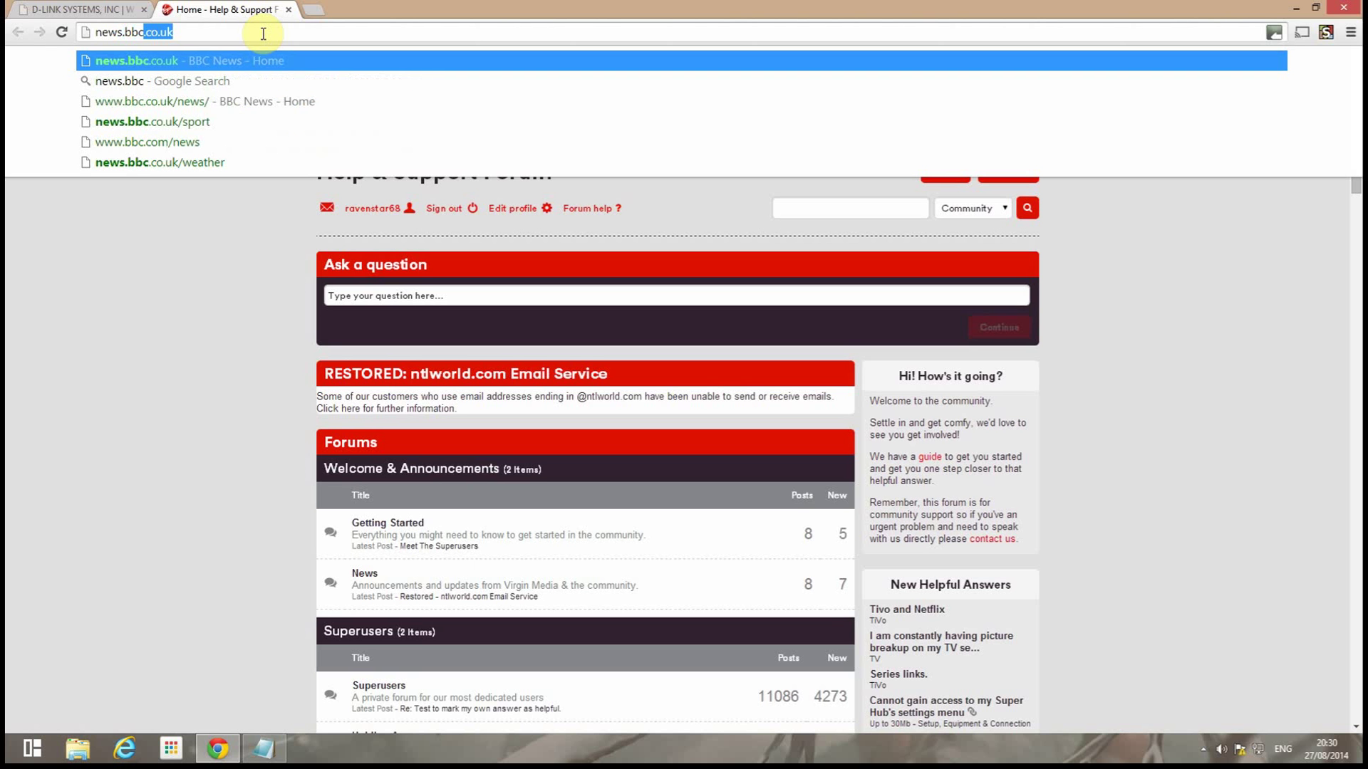
pyautogui.write('.co.uk')
pyautogui.press('Return')
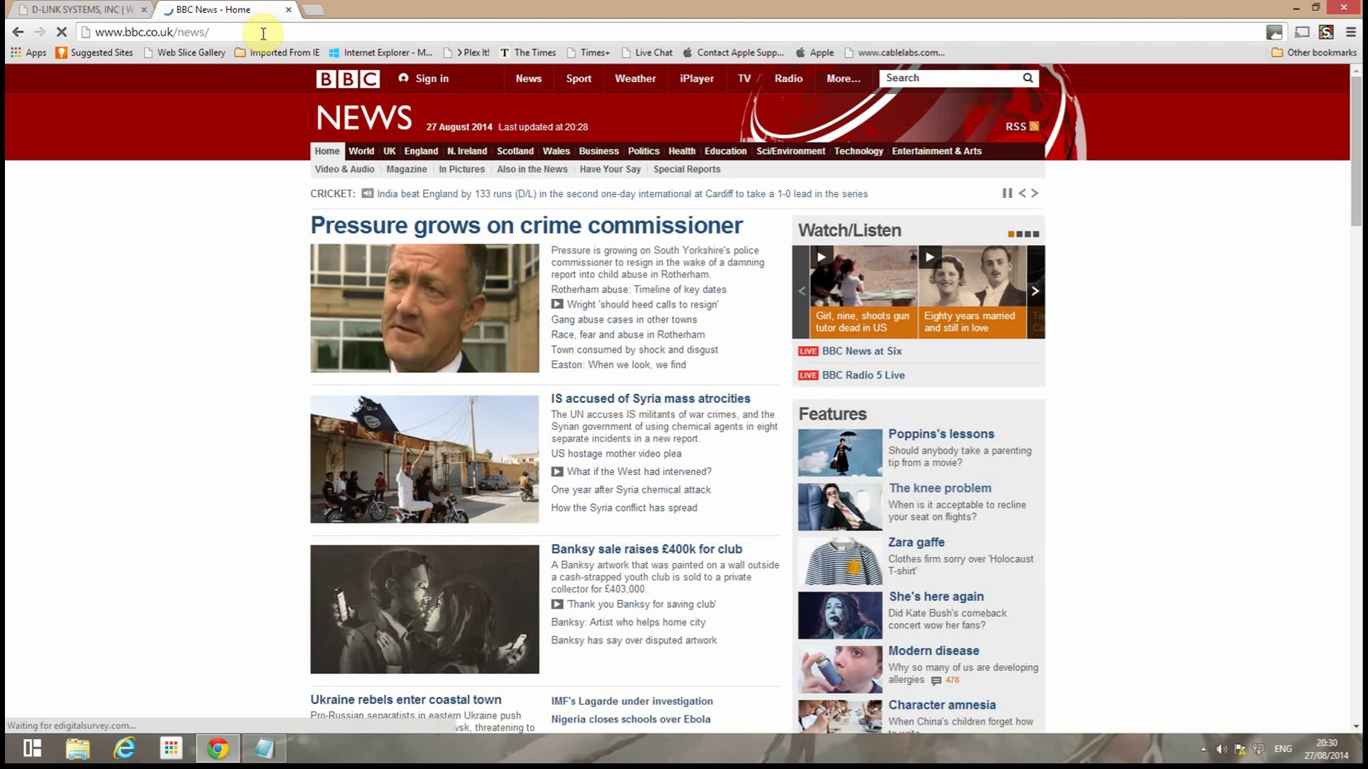
# - Go to Wireless Setup, start the Wireless Connection Setup Wizard, then cancel back out
pyautogui.click(76, 9)
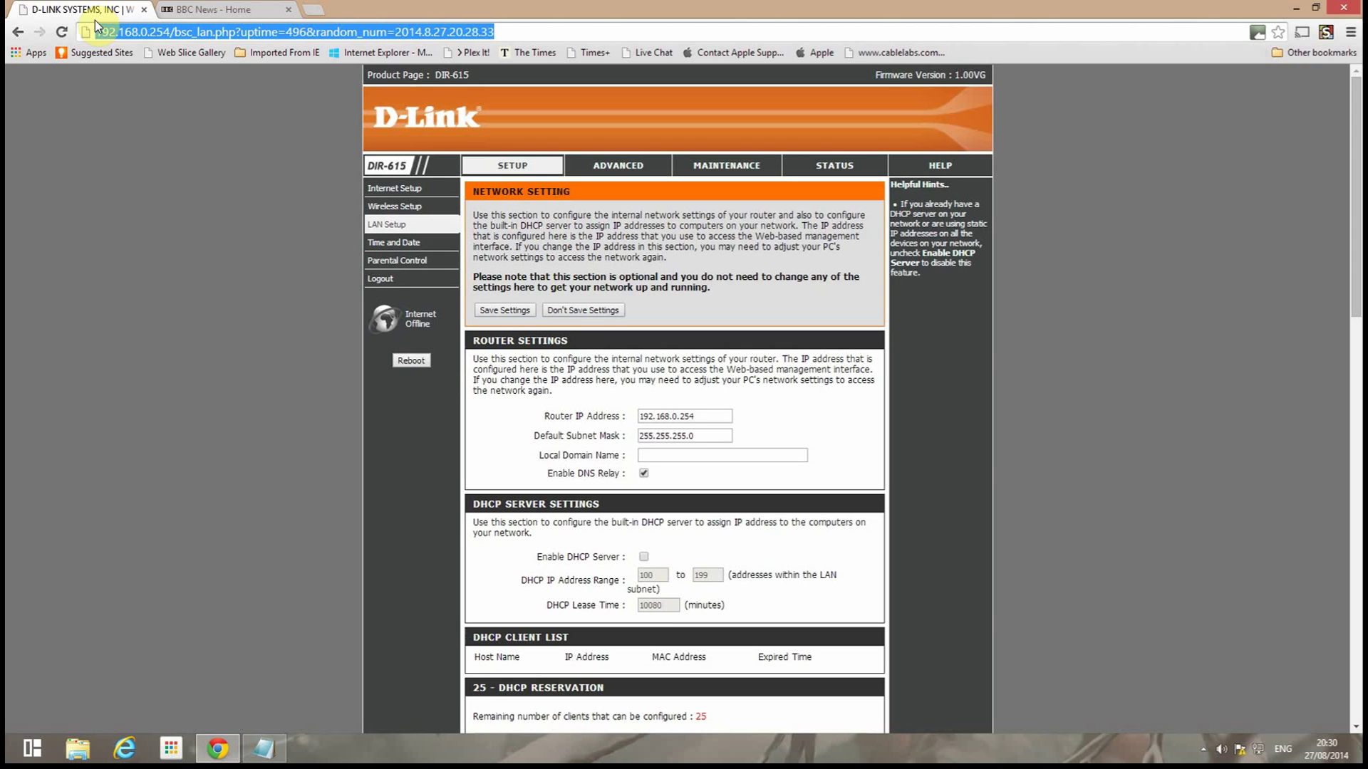
pyautogui.scroll(-5, 214, 206)
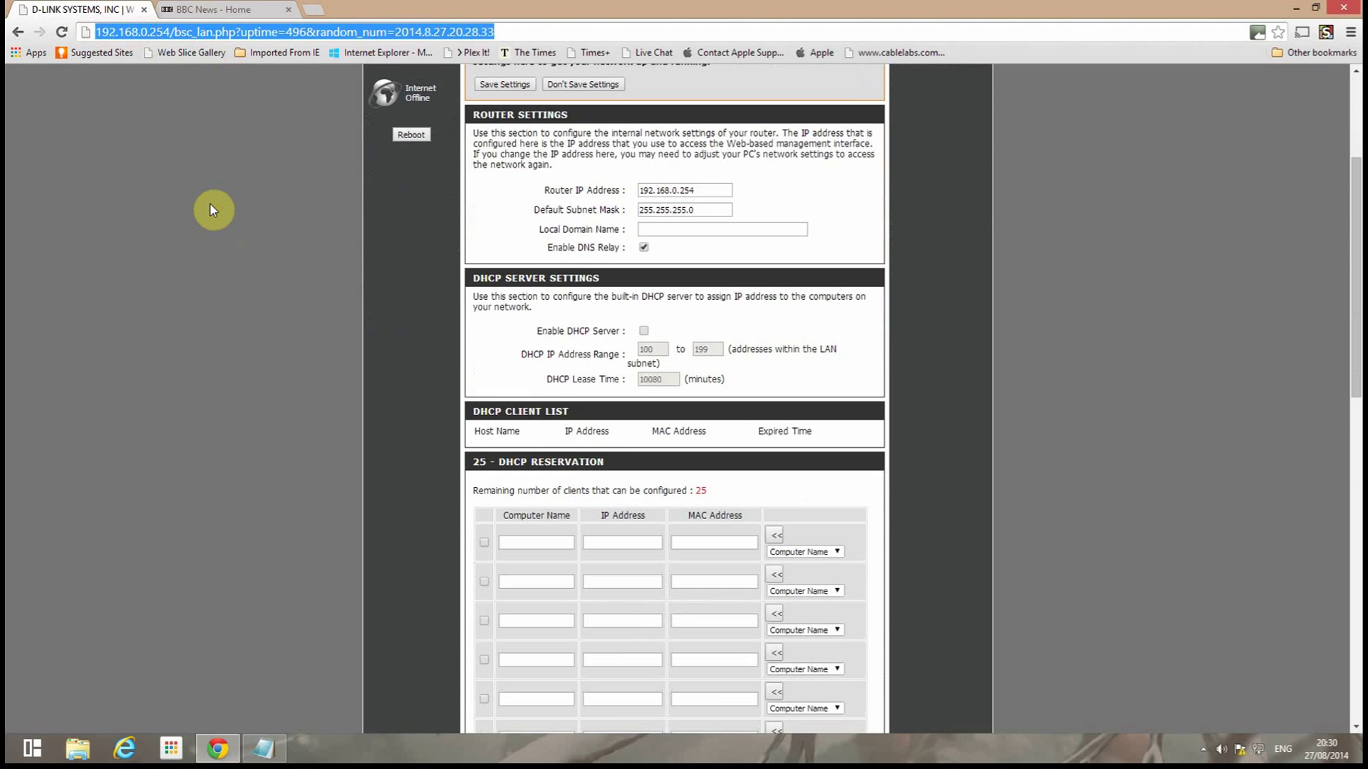
pyautogui.scroll(5, 214, 207)
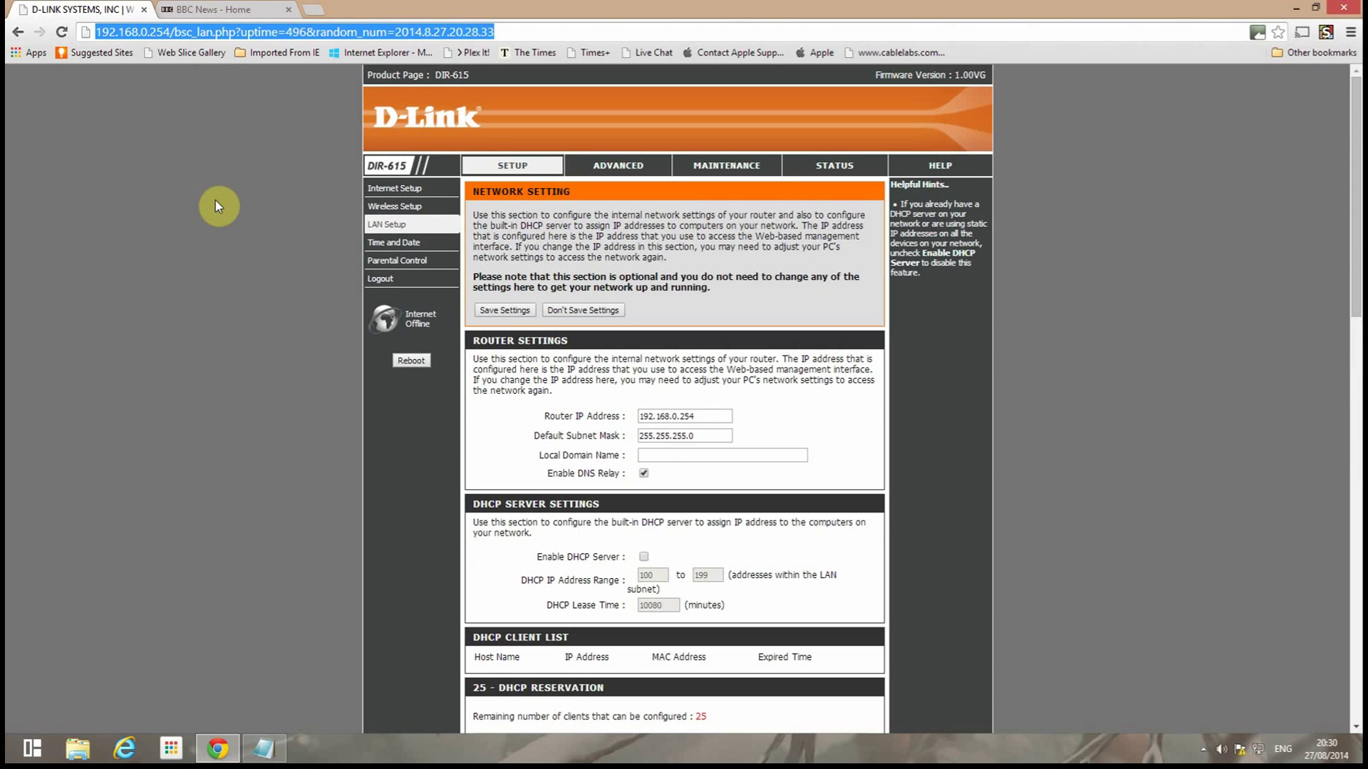
pyautogui.click(403, 210)
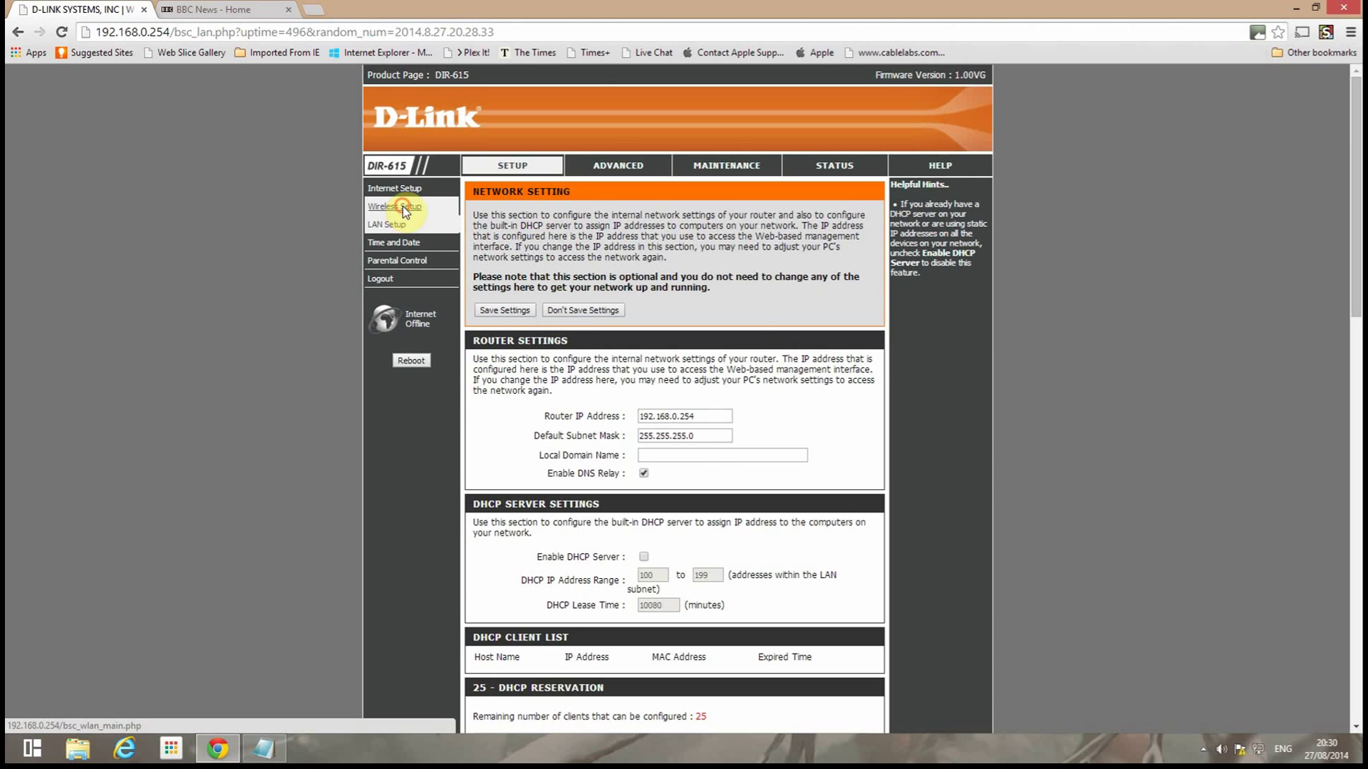
pyautogui.scroll(-3, 251, 215)
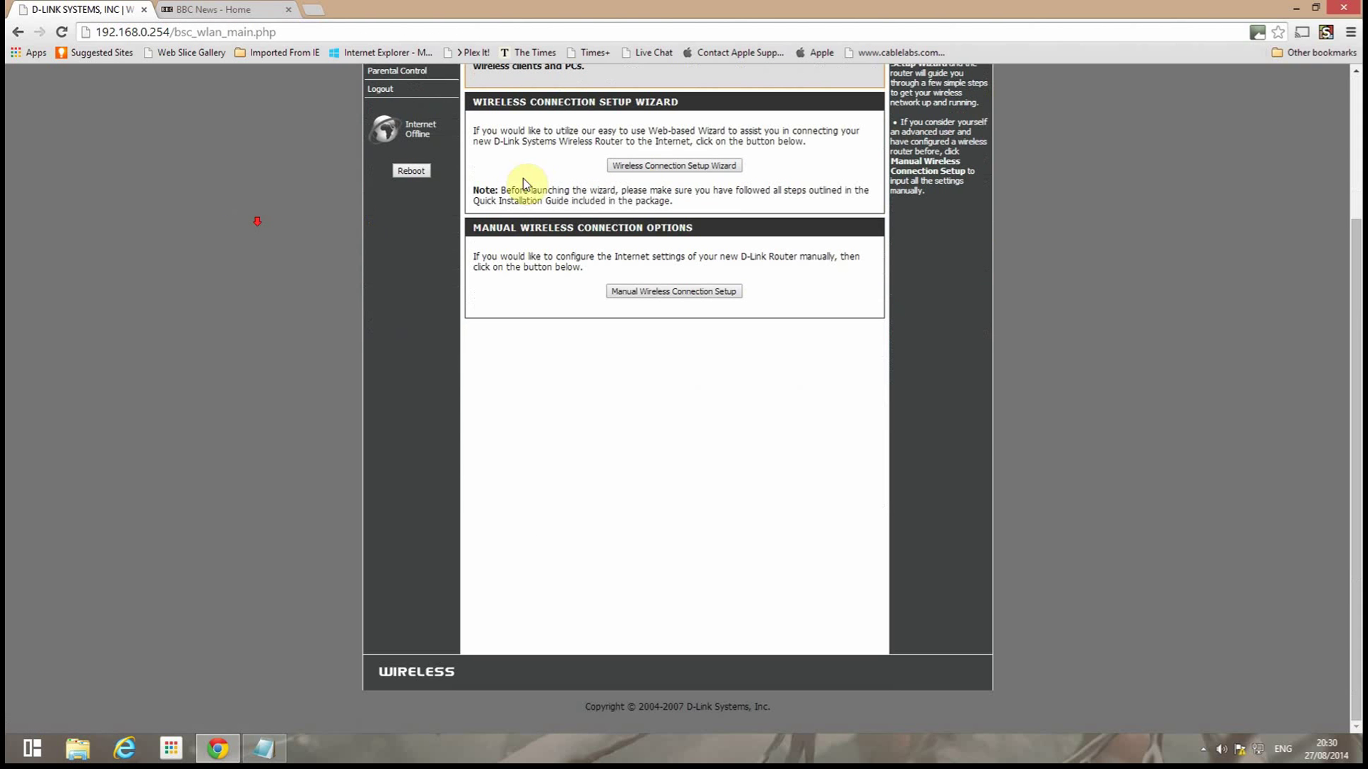
pyautogui.click(659, 168)
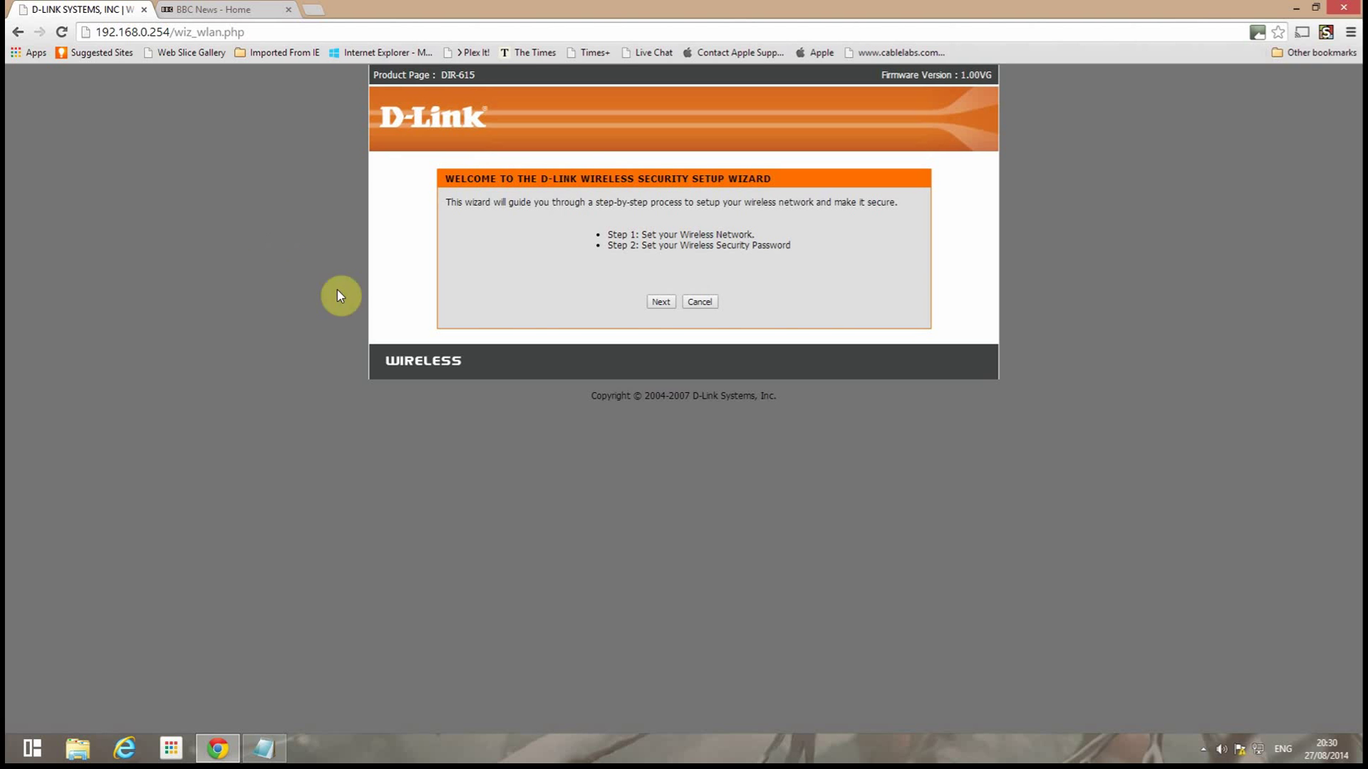
pyautogui.click(706, 301)
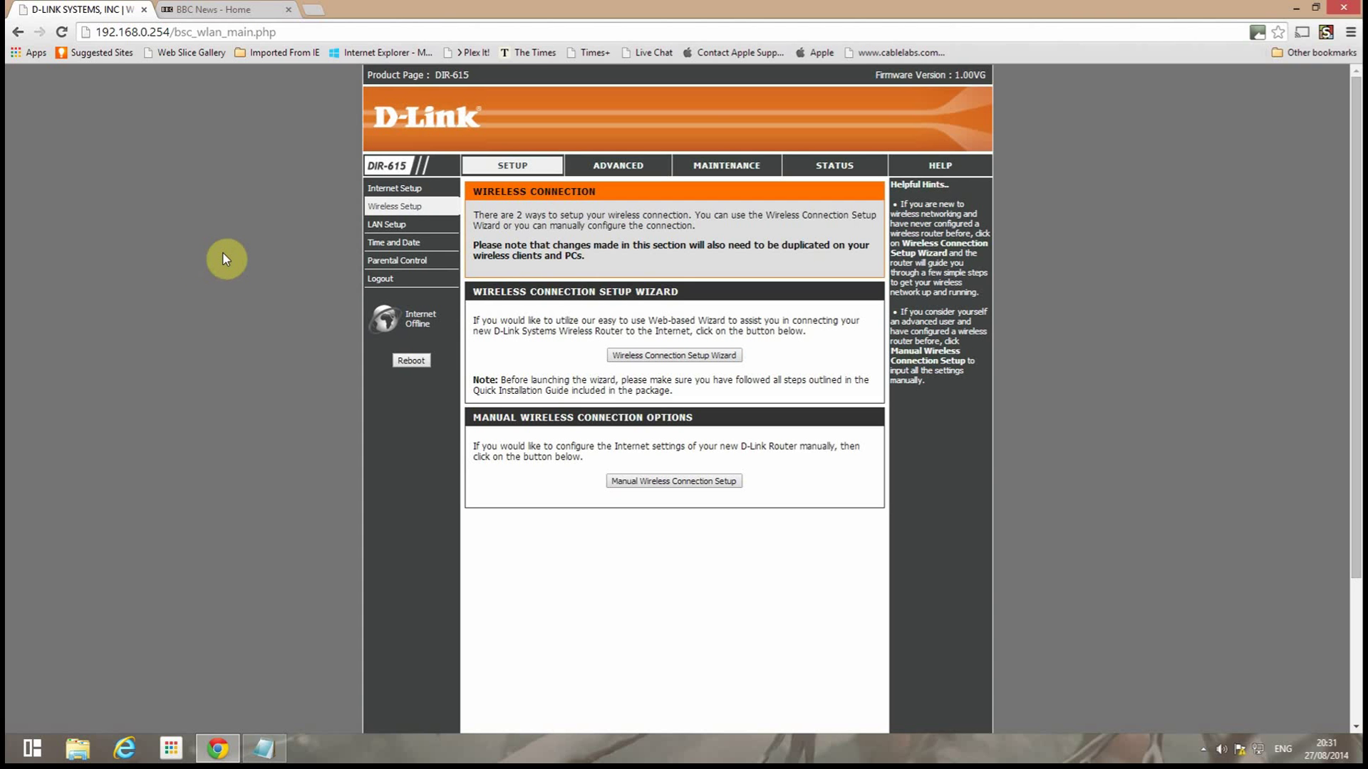
pyautogui.scroll(-2, 224, 248)
pyautogui.scroll(2, 225, 246)
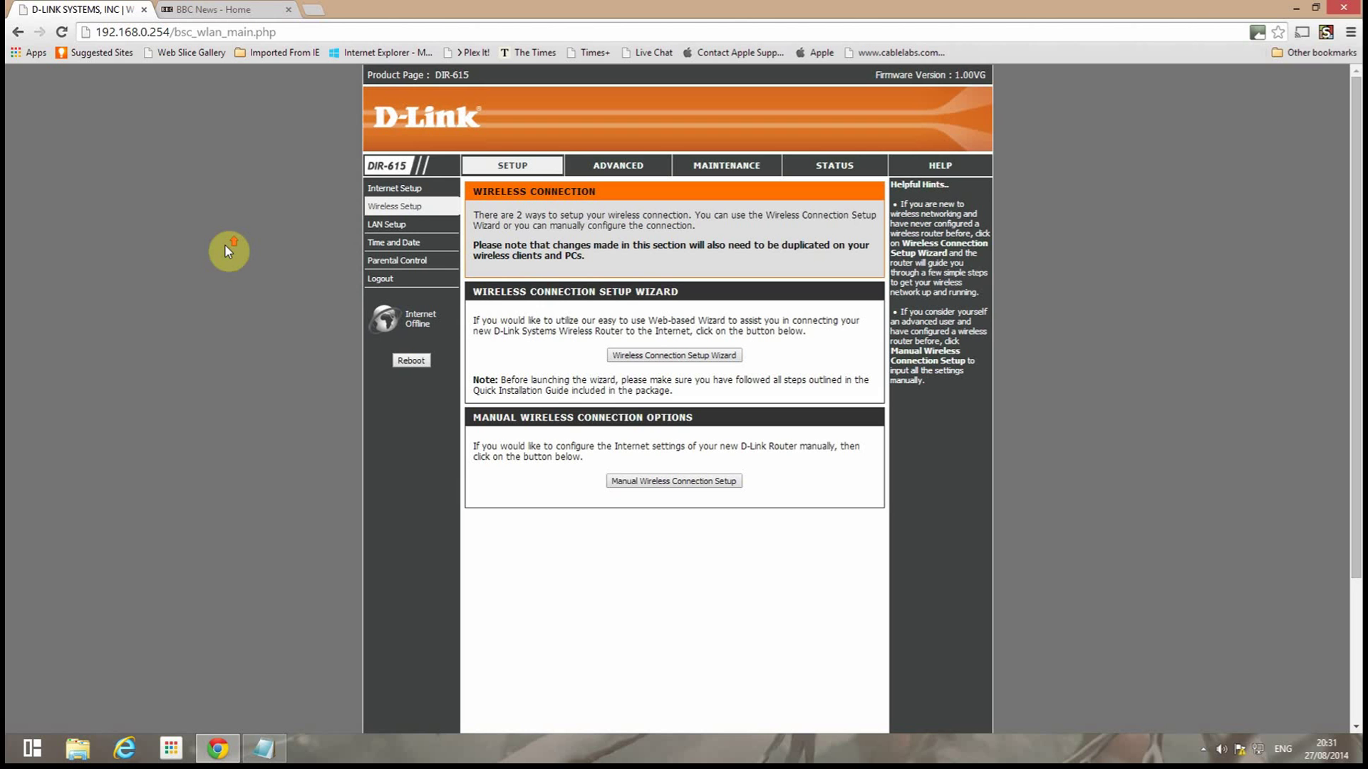